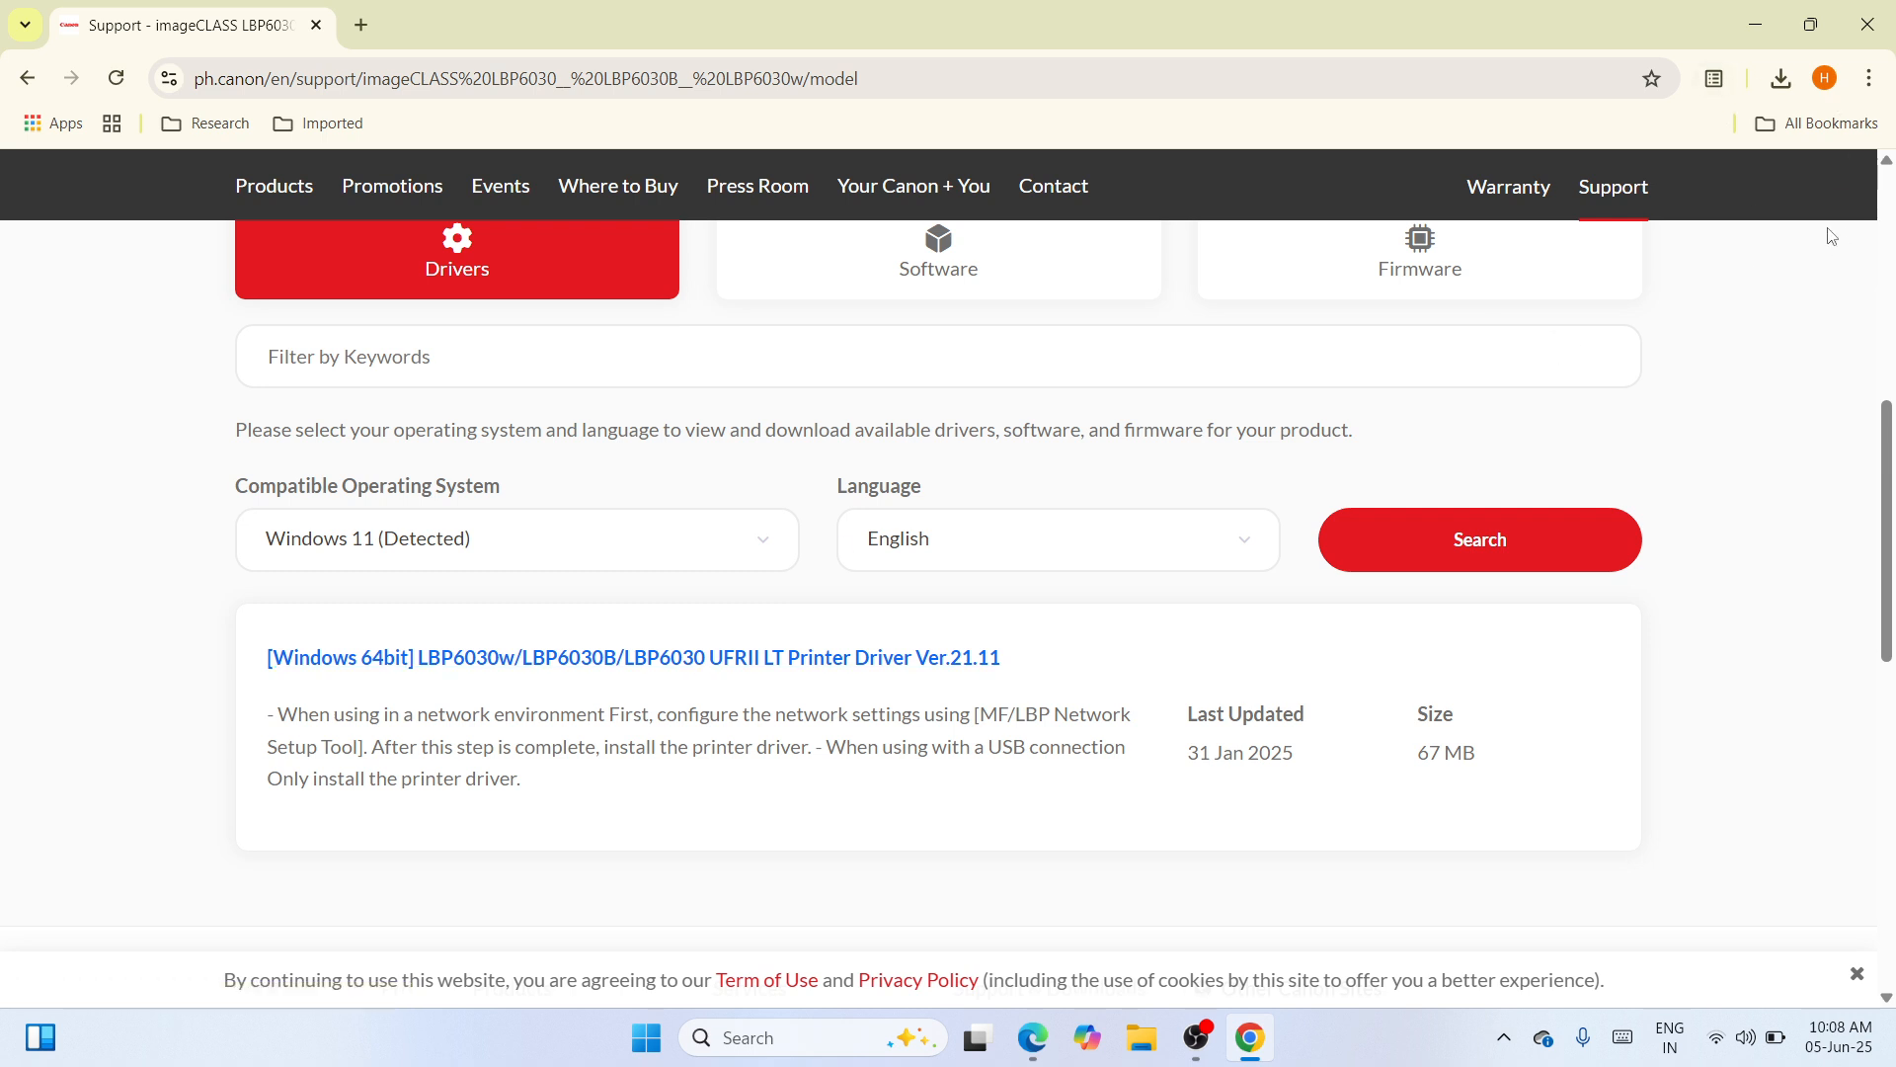
- Show the downloaded LBP6030_V2111_WP_EN installer in its Downloads folder from Chrome's download history
{"action": "left_click", "coordinate": [1783, 81]}
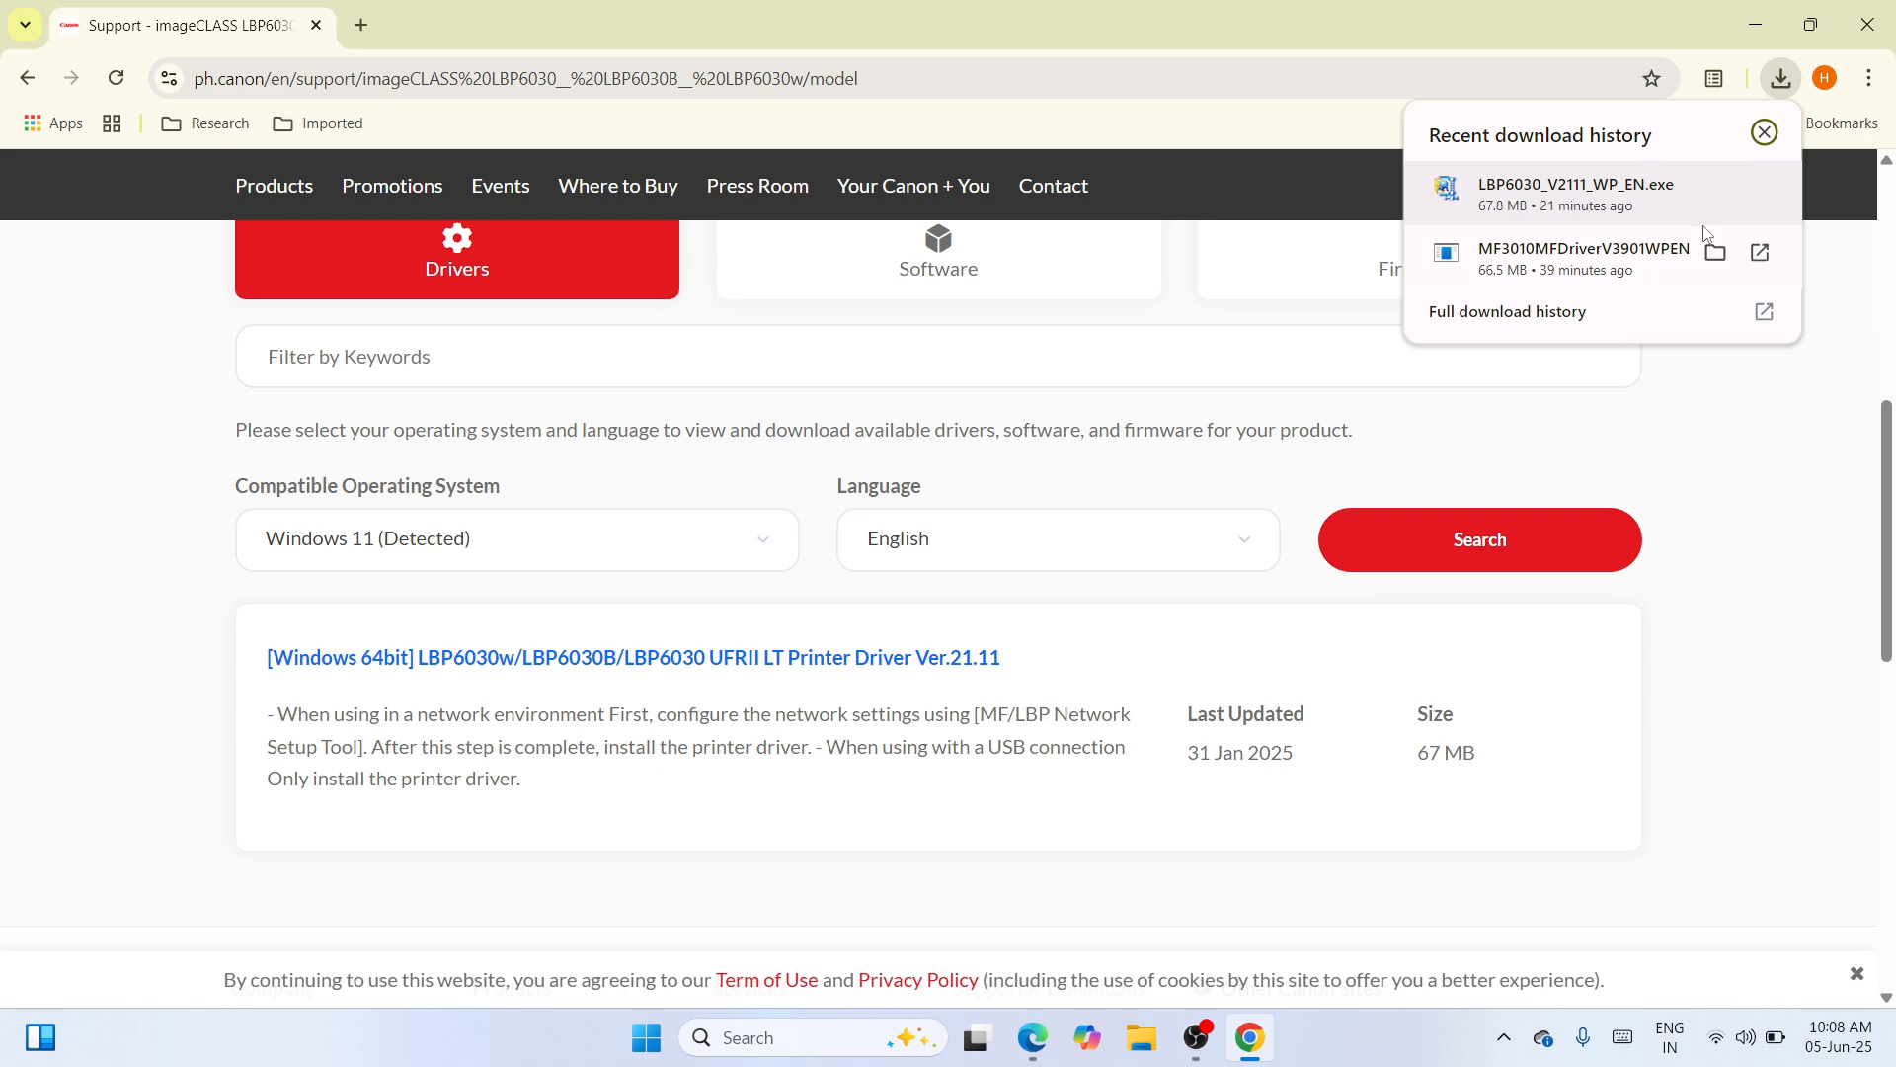
{"action": "left_click", "coordinate": [1719, 189]}
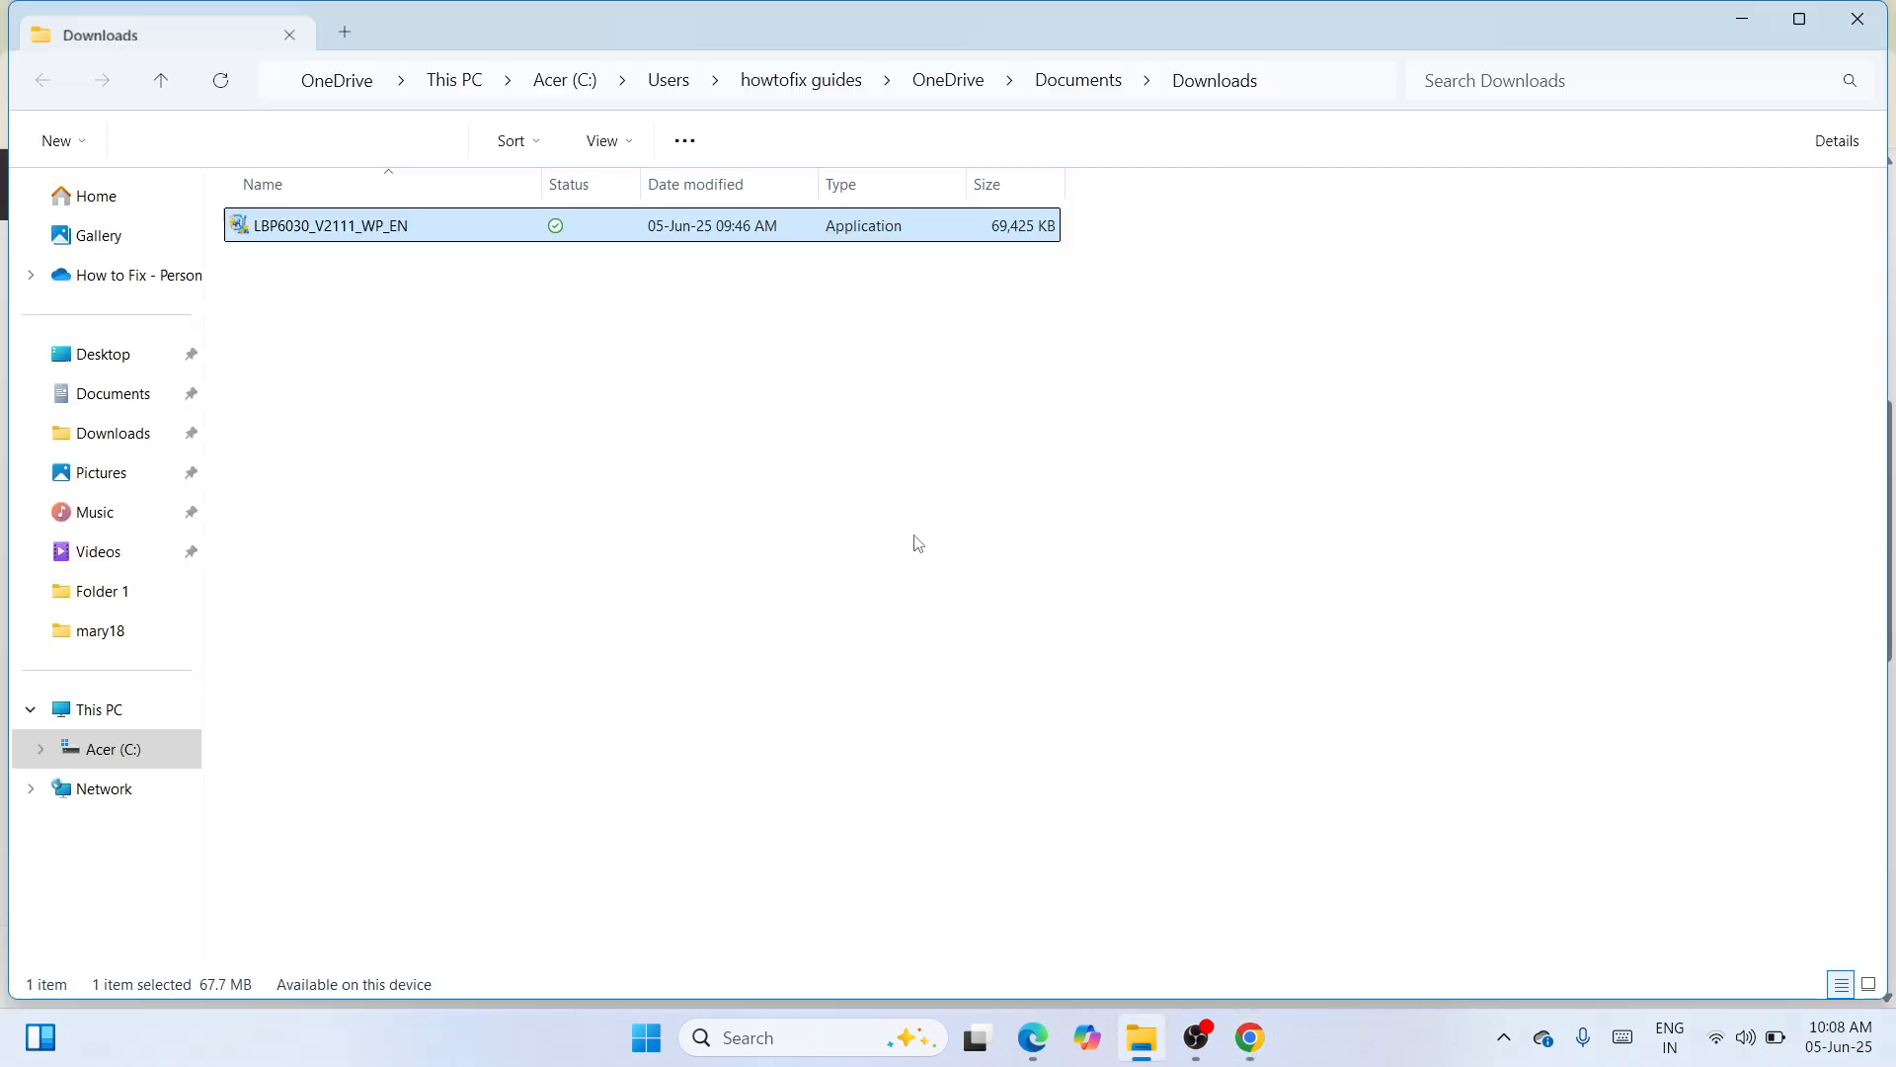
- Cut the LBP6030_V2111_WP_EN installer from Downloads, then close File Explorer and Chrome
{"action": "right_click", "coordinate": [681, 234]}
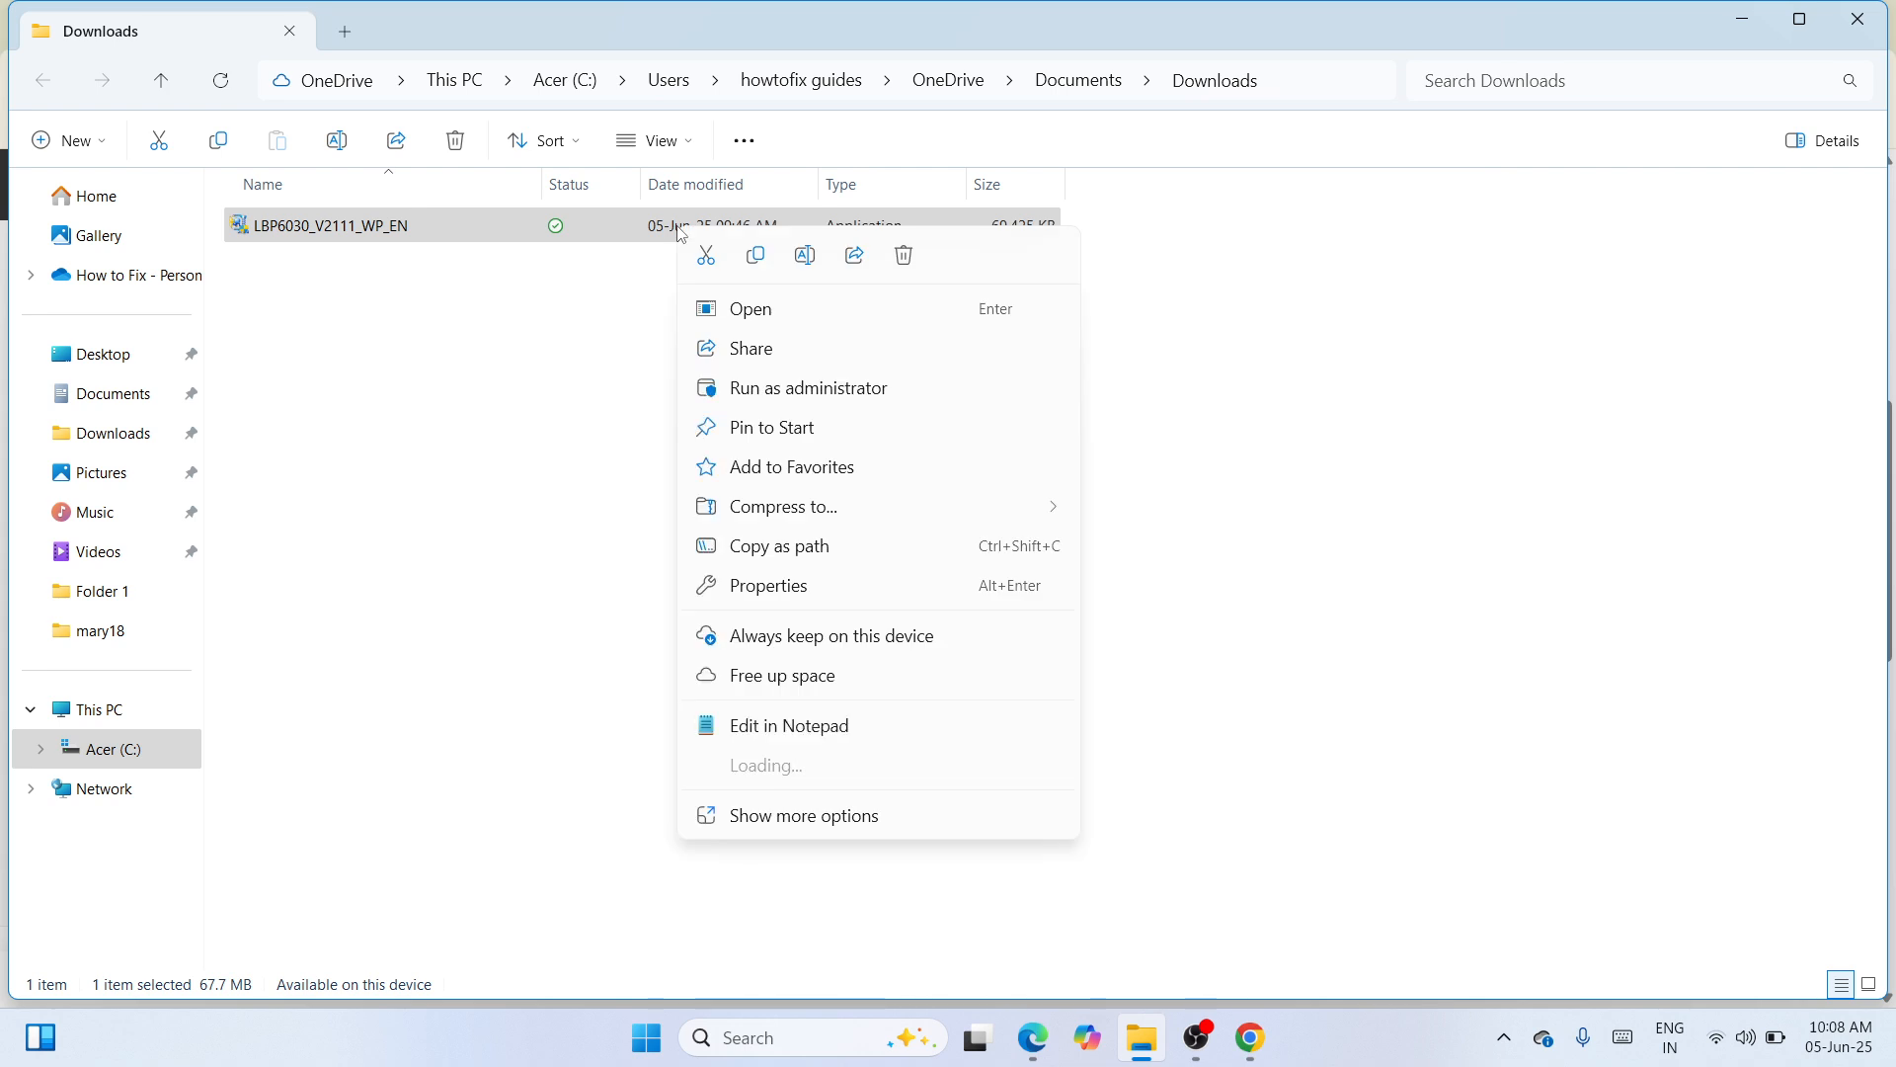
{"action": "left_click", "coordinate": [715, 257]}
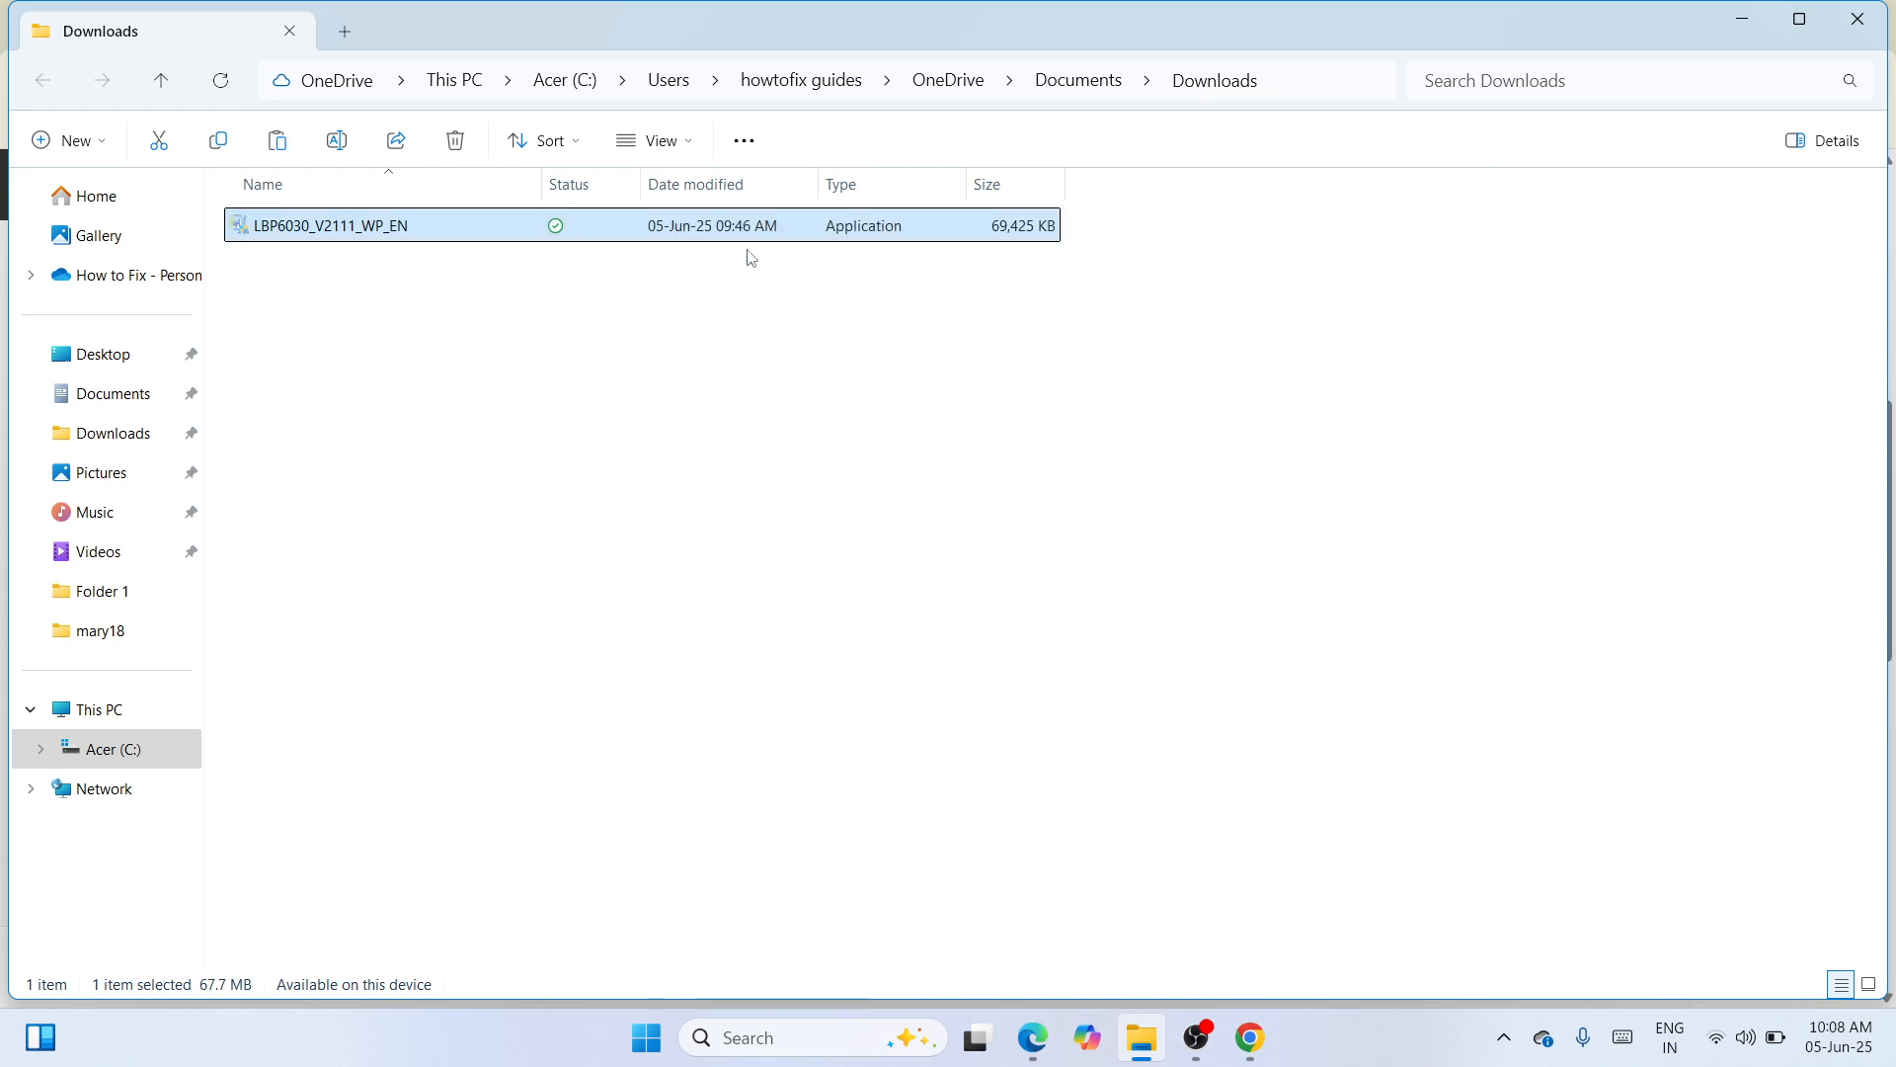
{"action": "left_click", "coordinate": [1870, 20]}
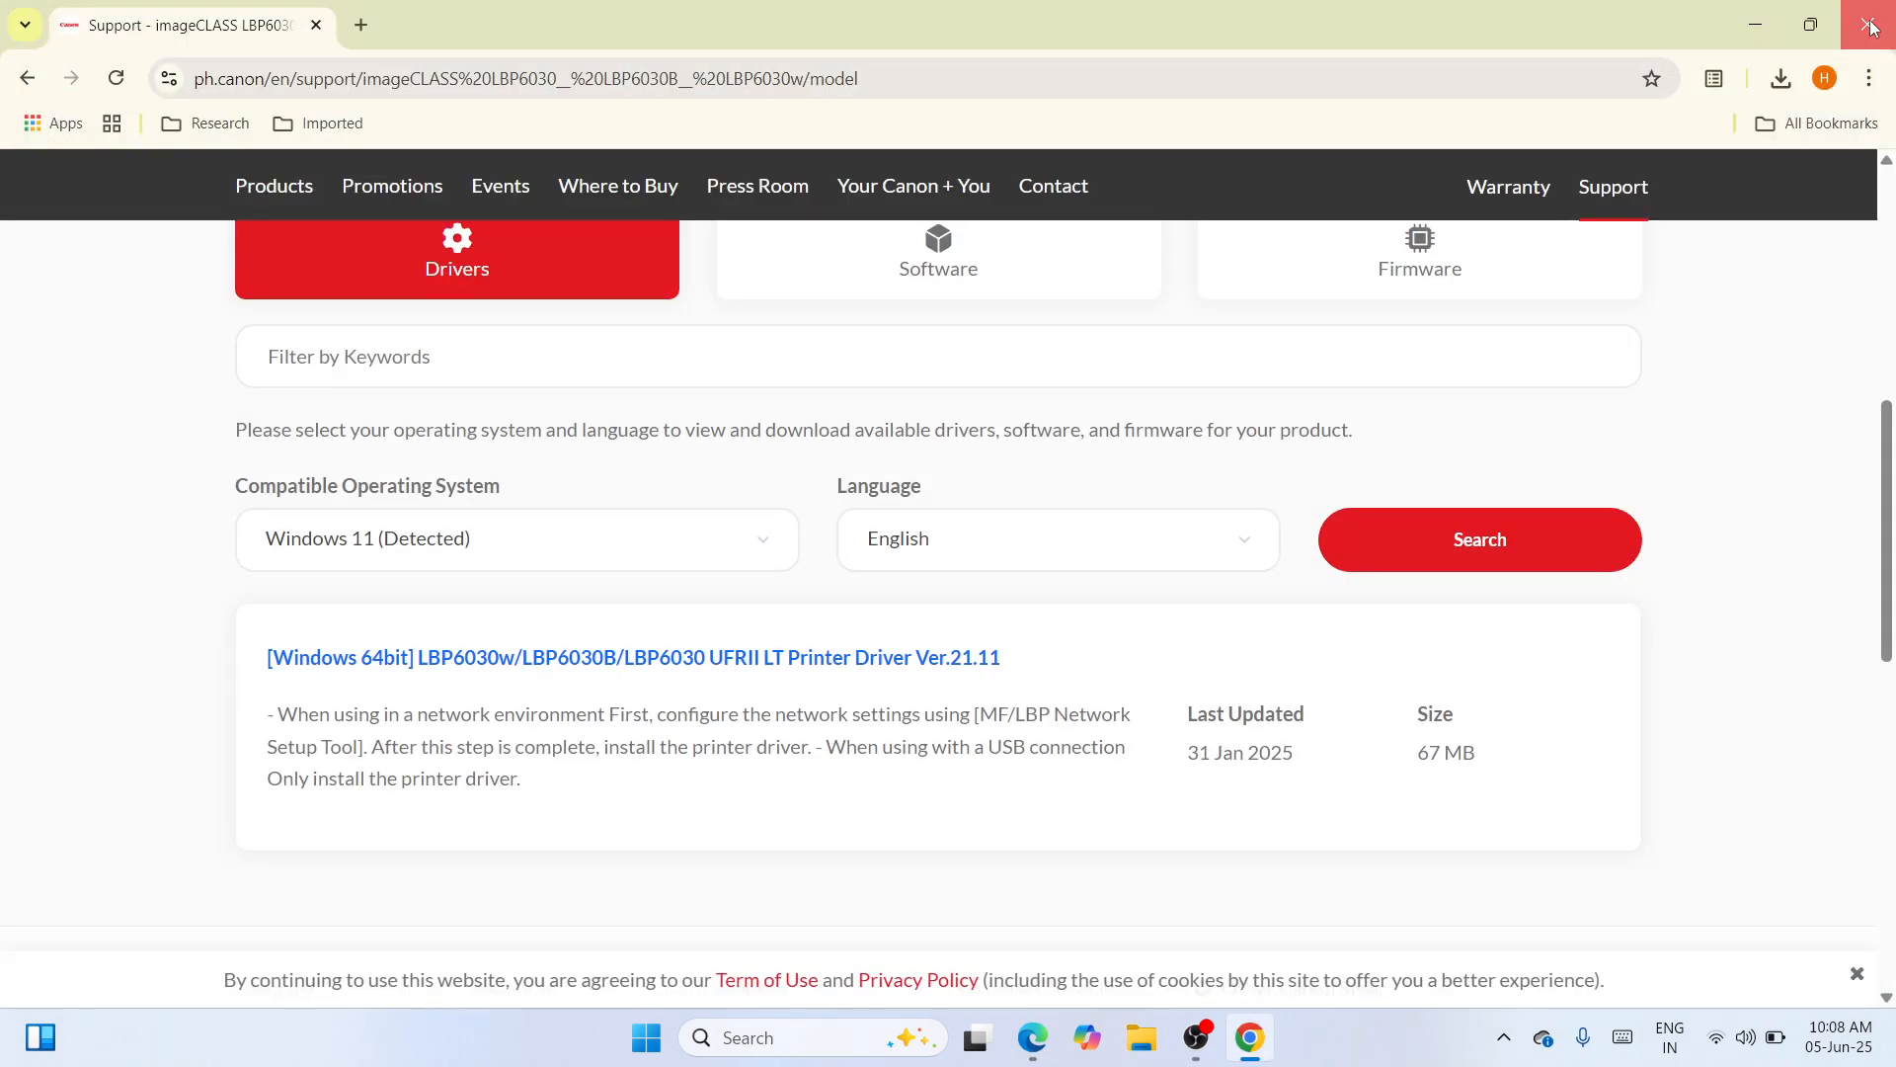
{"action": "left_click", "coordinate": [1870, 18]}
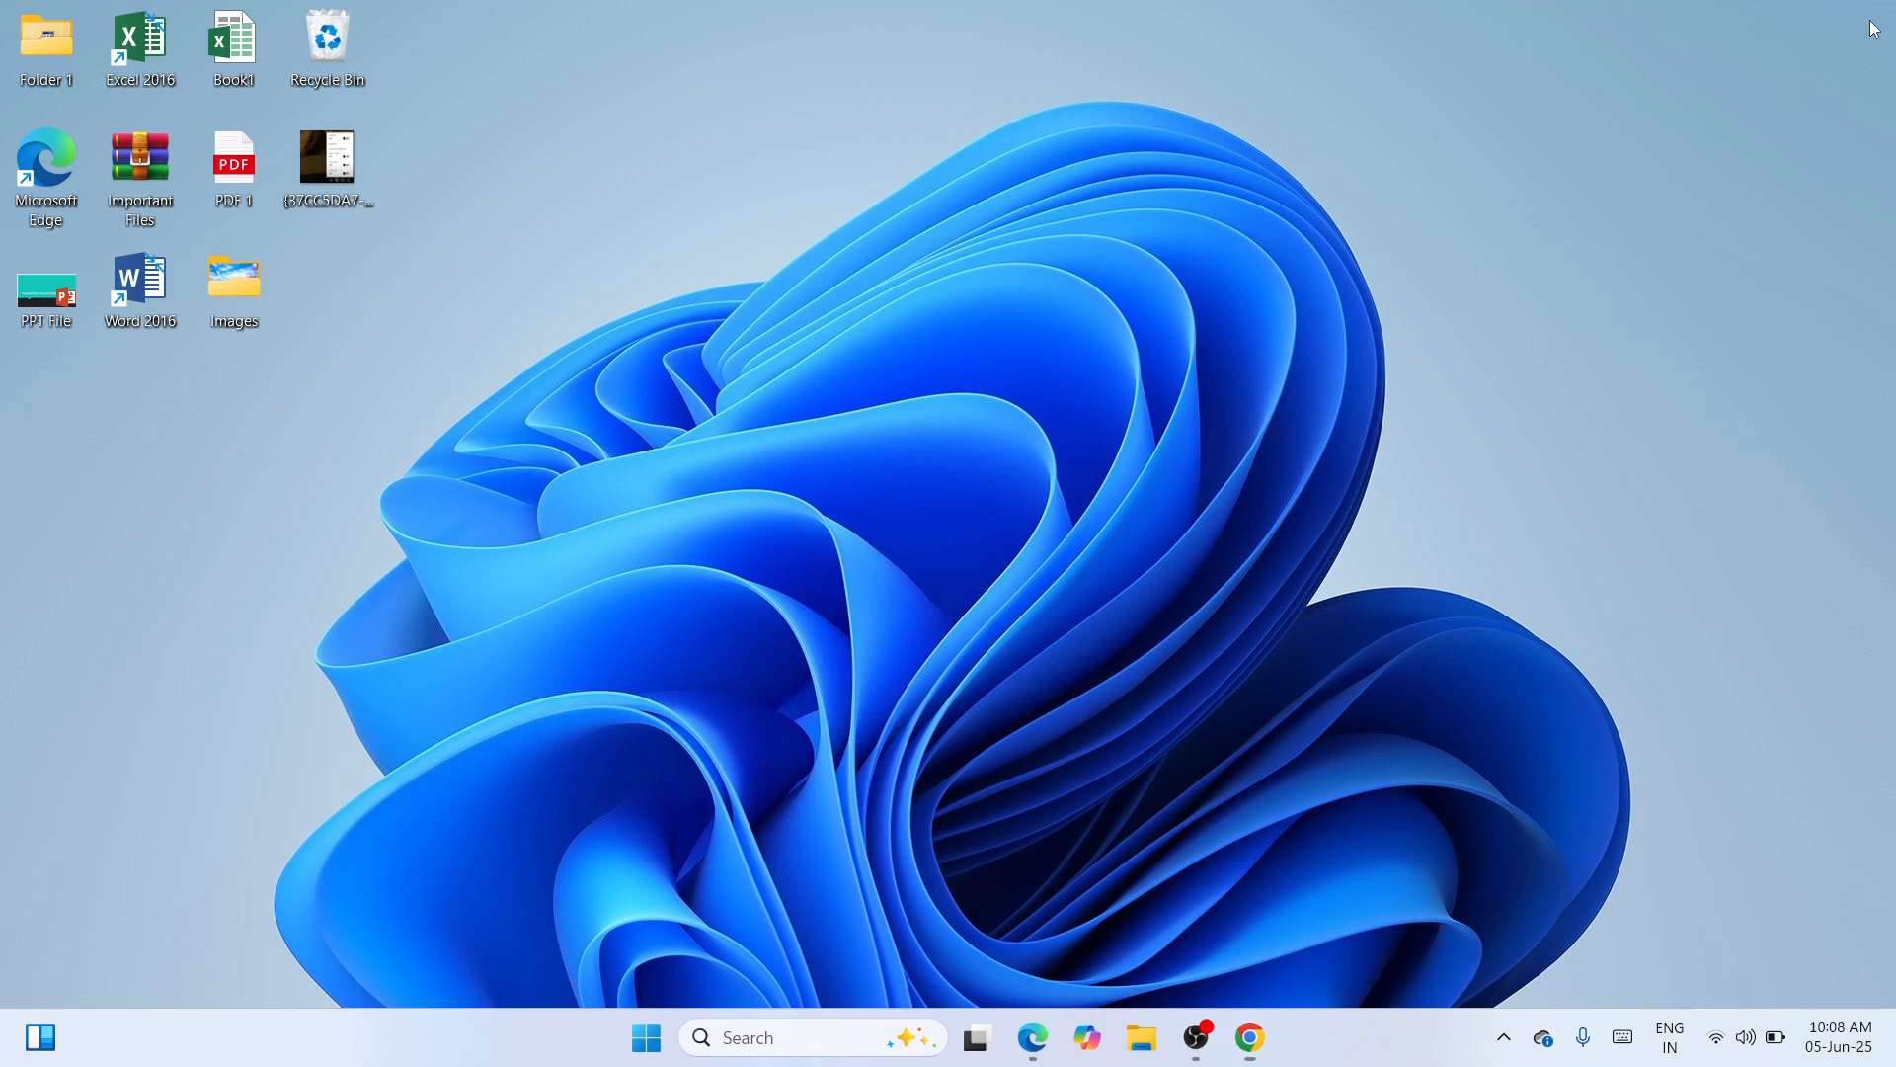
- Paste the LBP6030 installer onto the desktop and move it to the middle
{"action": "right_click", "coordinate": [963, 399]}
{"action": "left_click", "coordinate": [987, 423]}
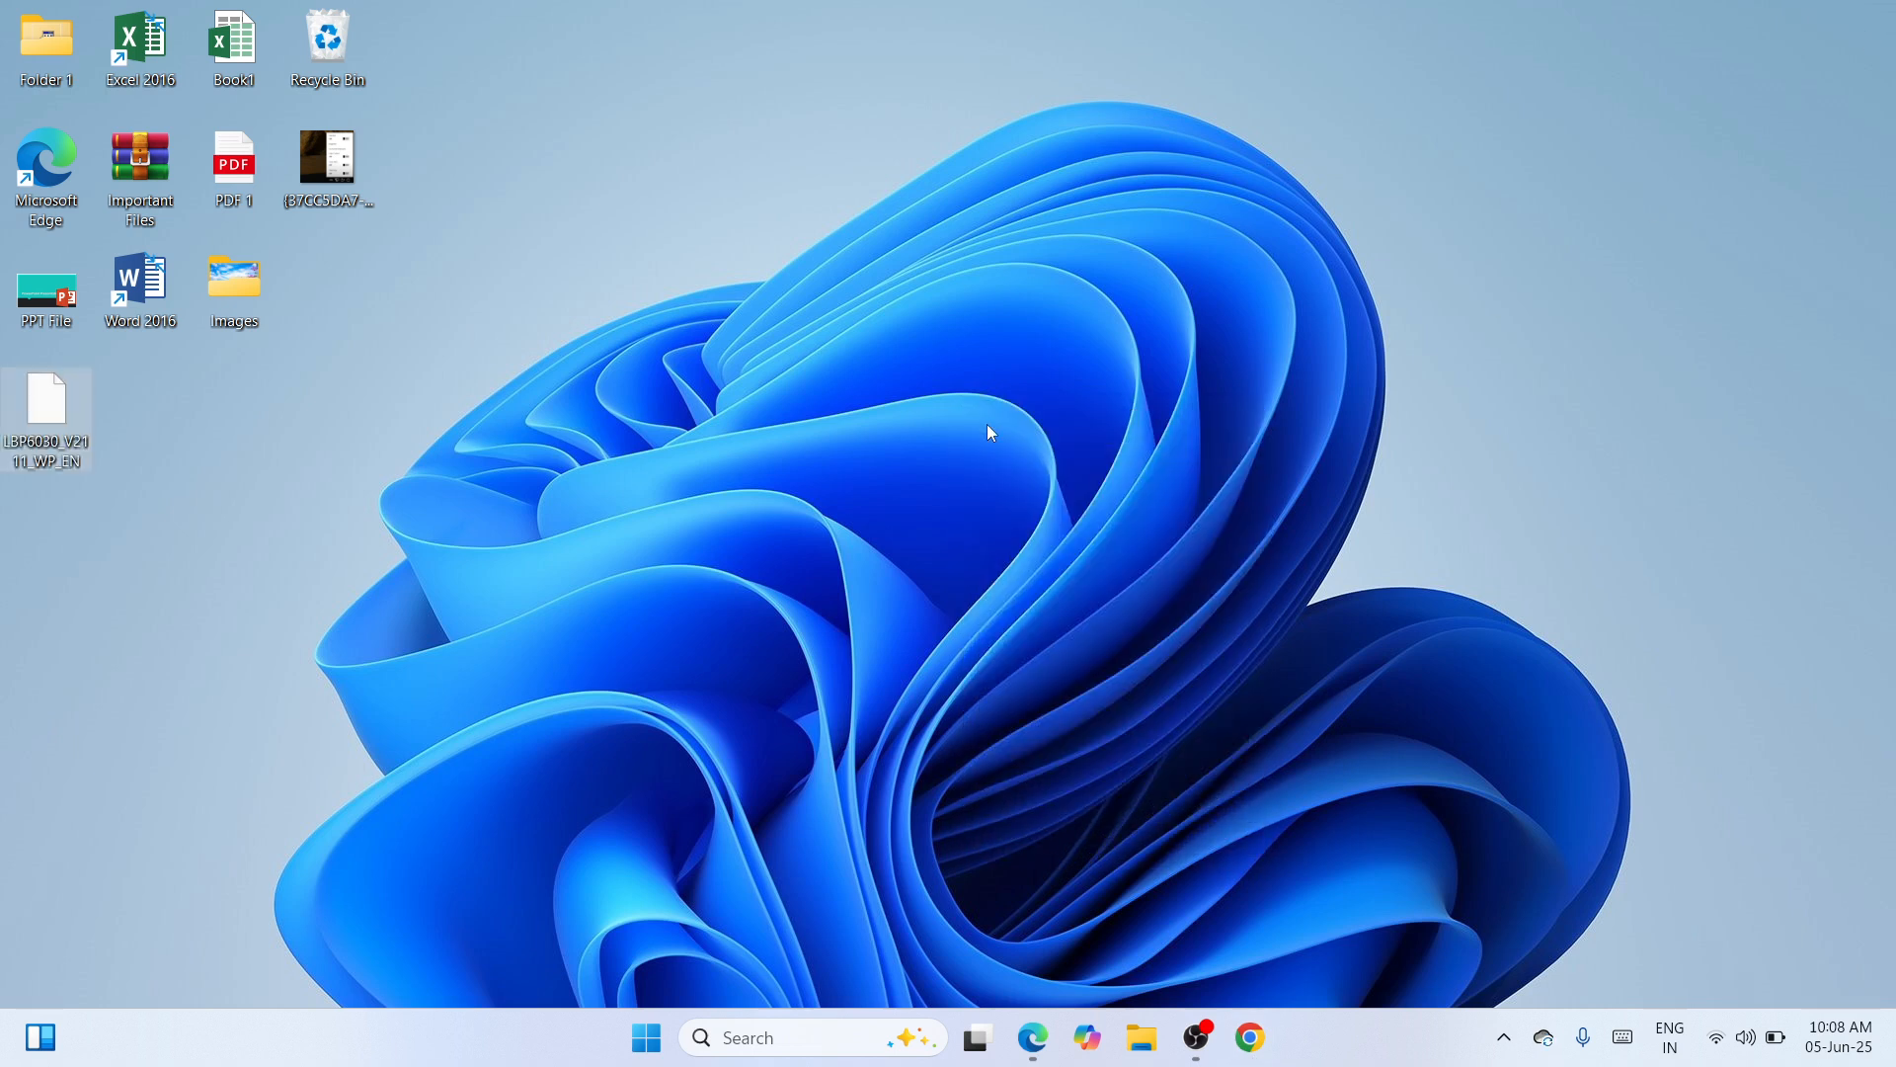
{"action": "left_click_drag", "start_coordinate": [49, 394], "coordinate": [786, 317]}
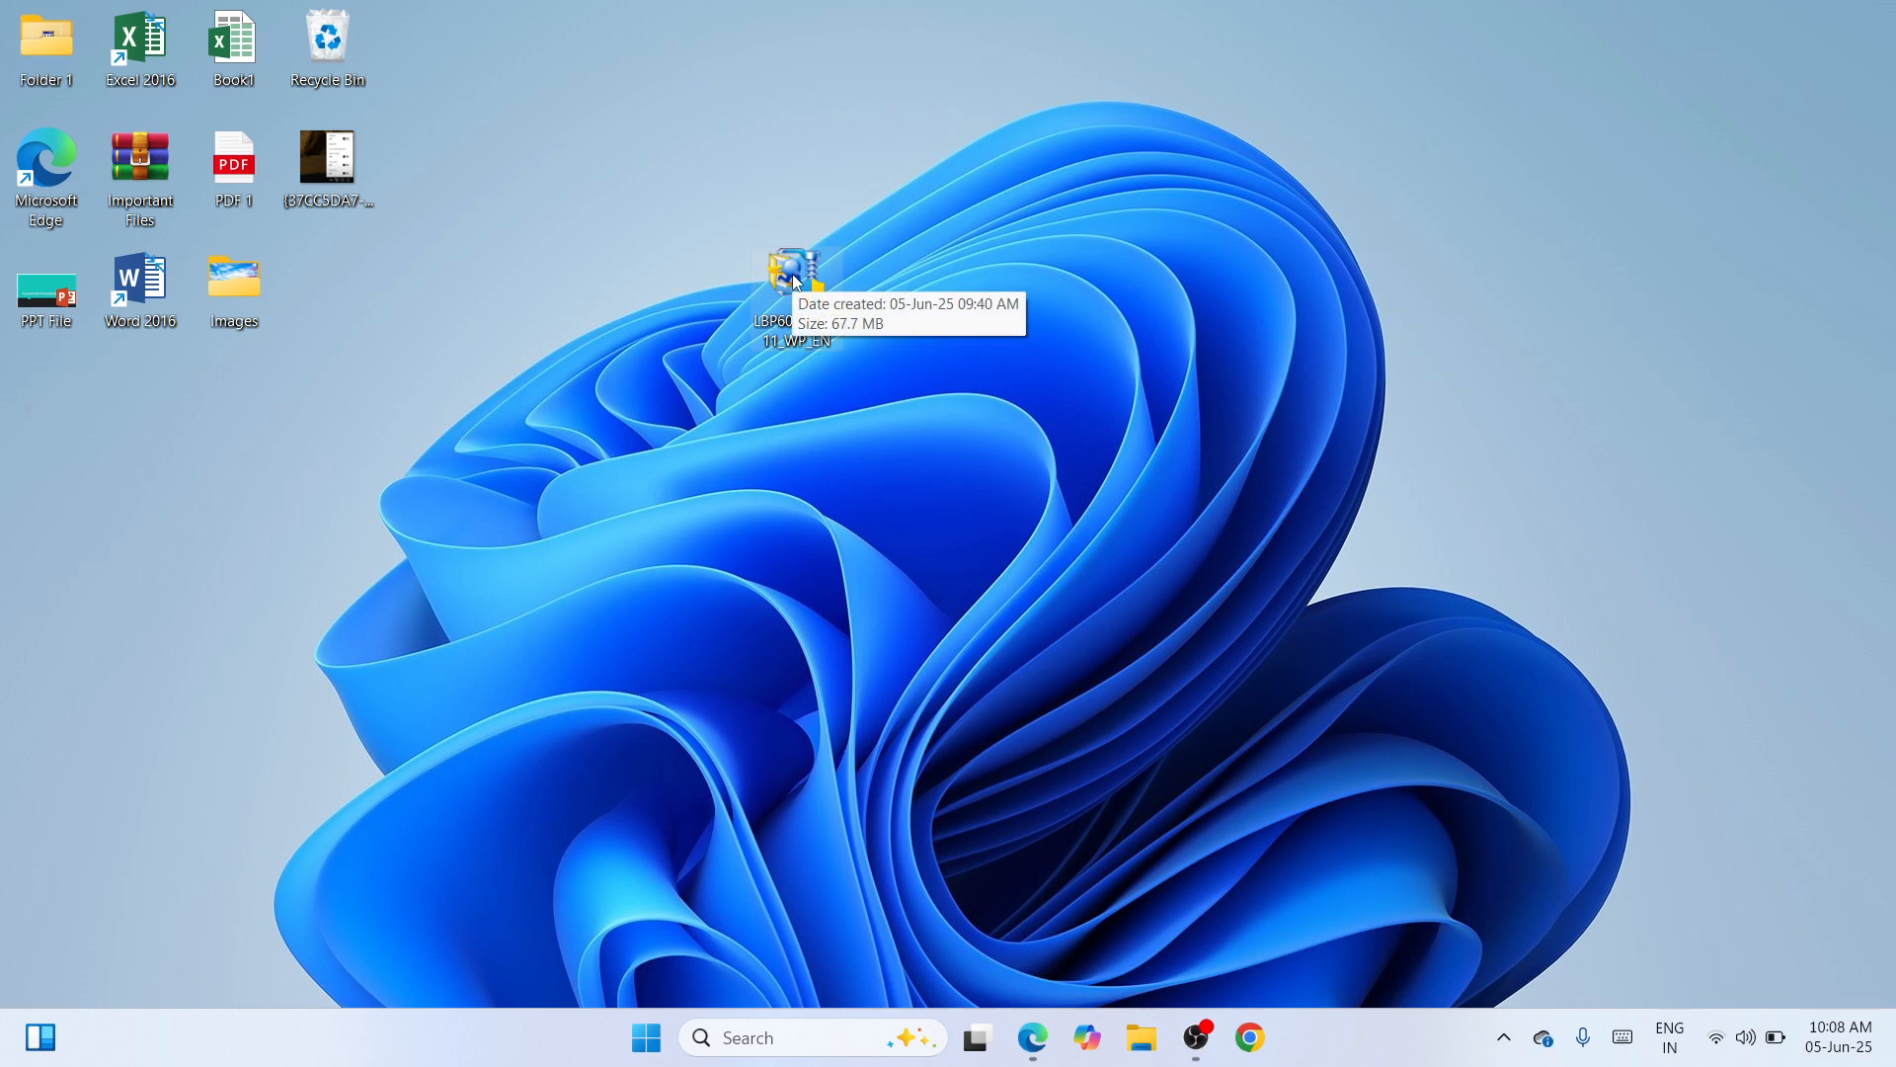
- Extract the installer with WinRAR into an LBP6030_V2111_WP_EN folder and place it beside the installer
{"action": "double_click", "coordinate": [793, 275]}
{"action": "right_click", "coordinate": [796, 282]}
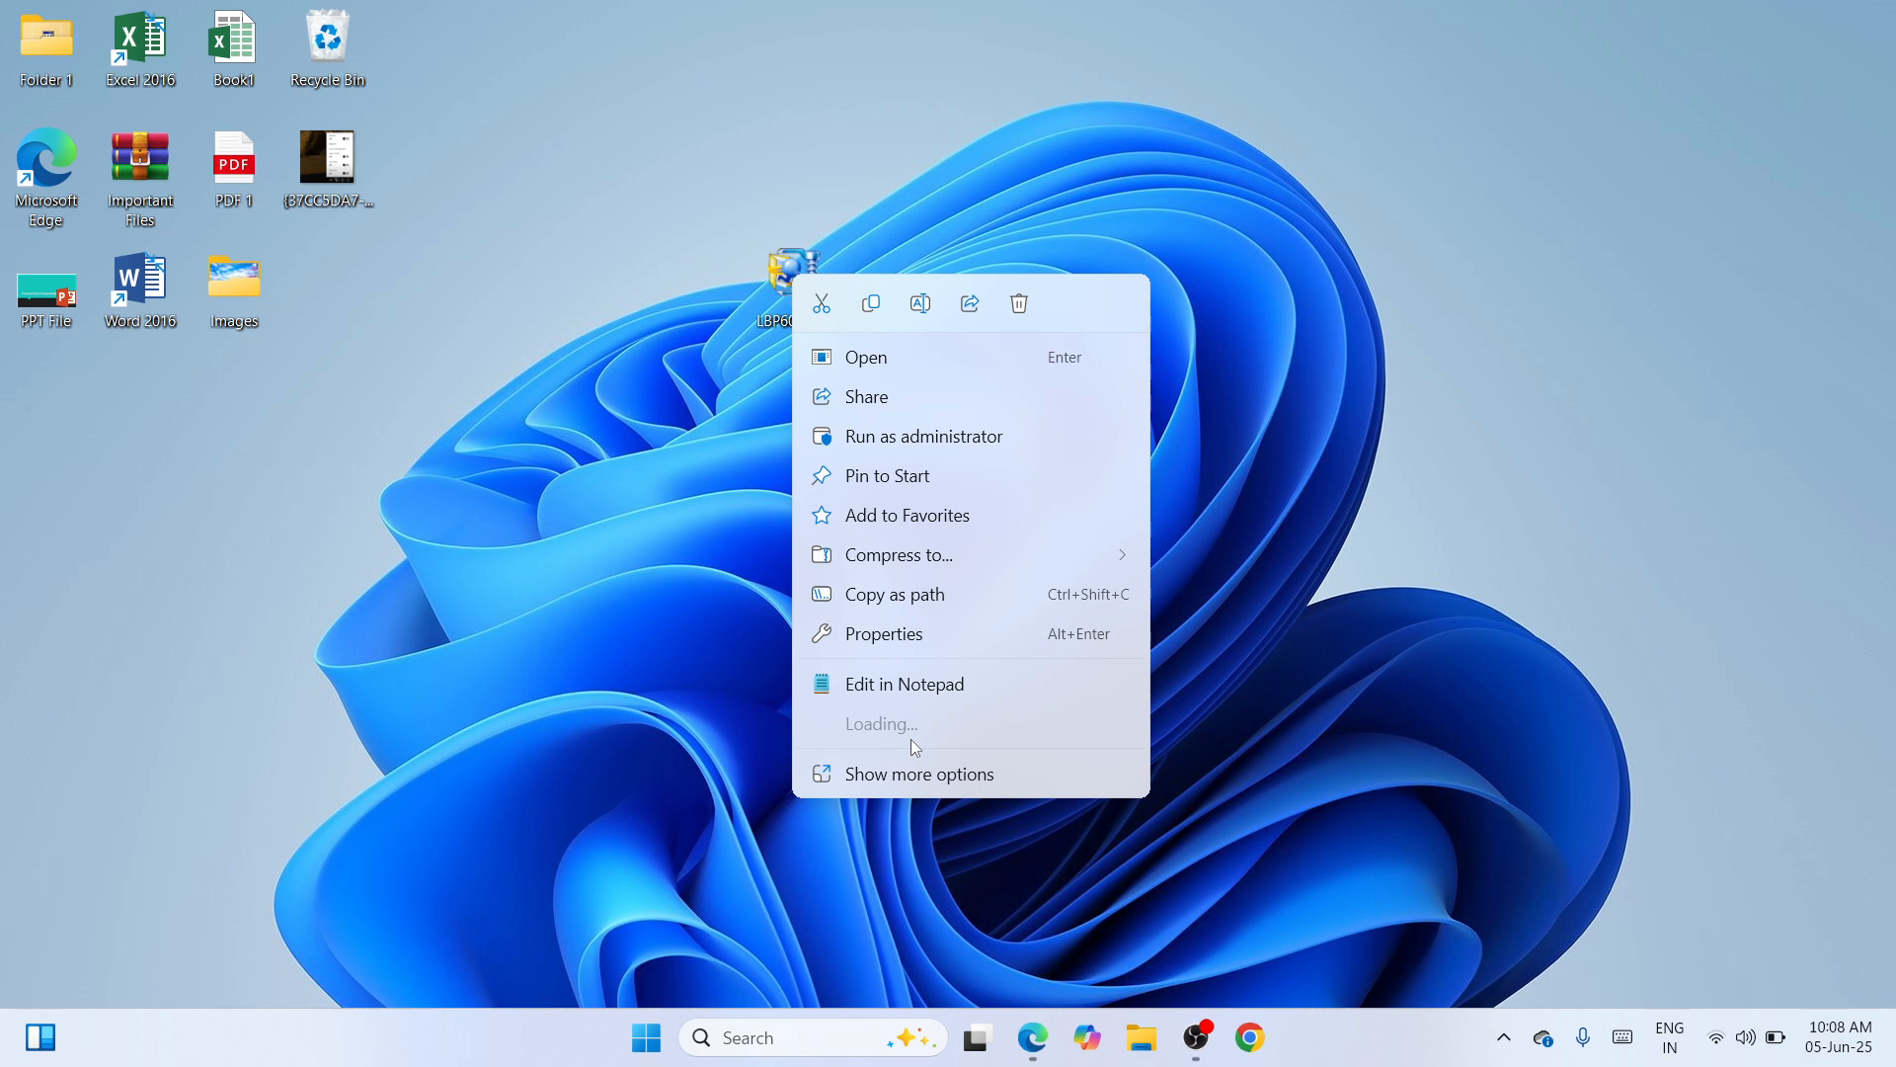
{"action": "mouse_move", "coordinate": [909, 727]}
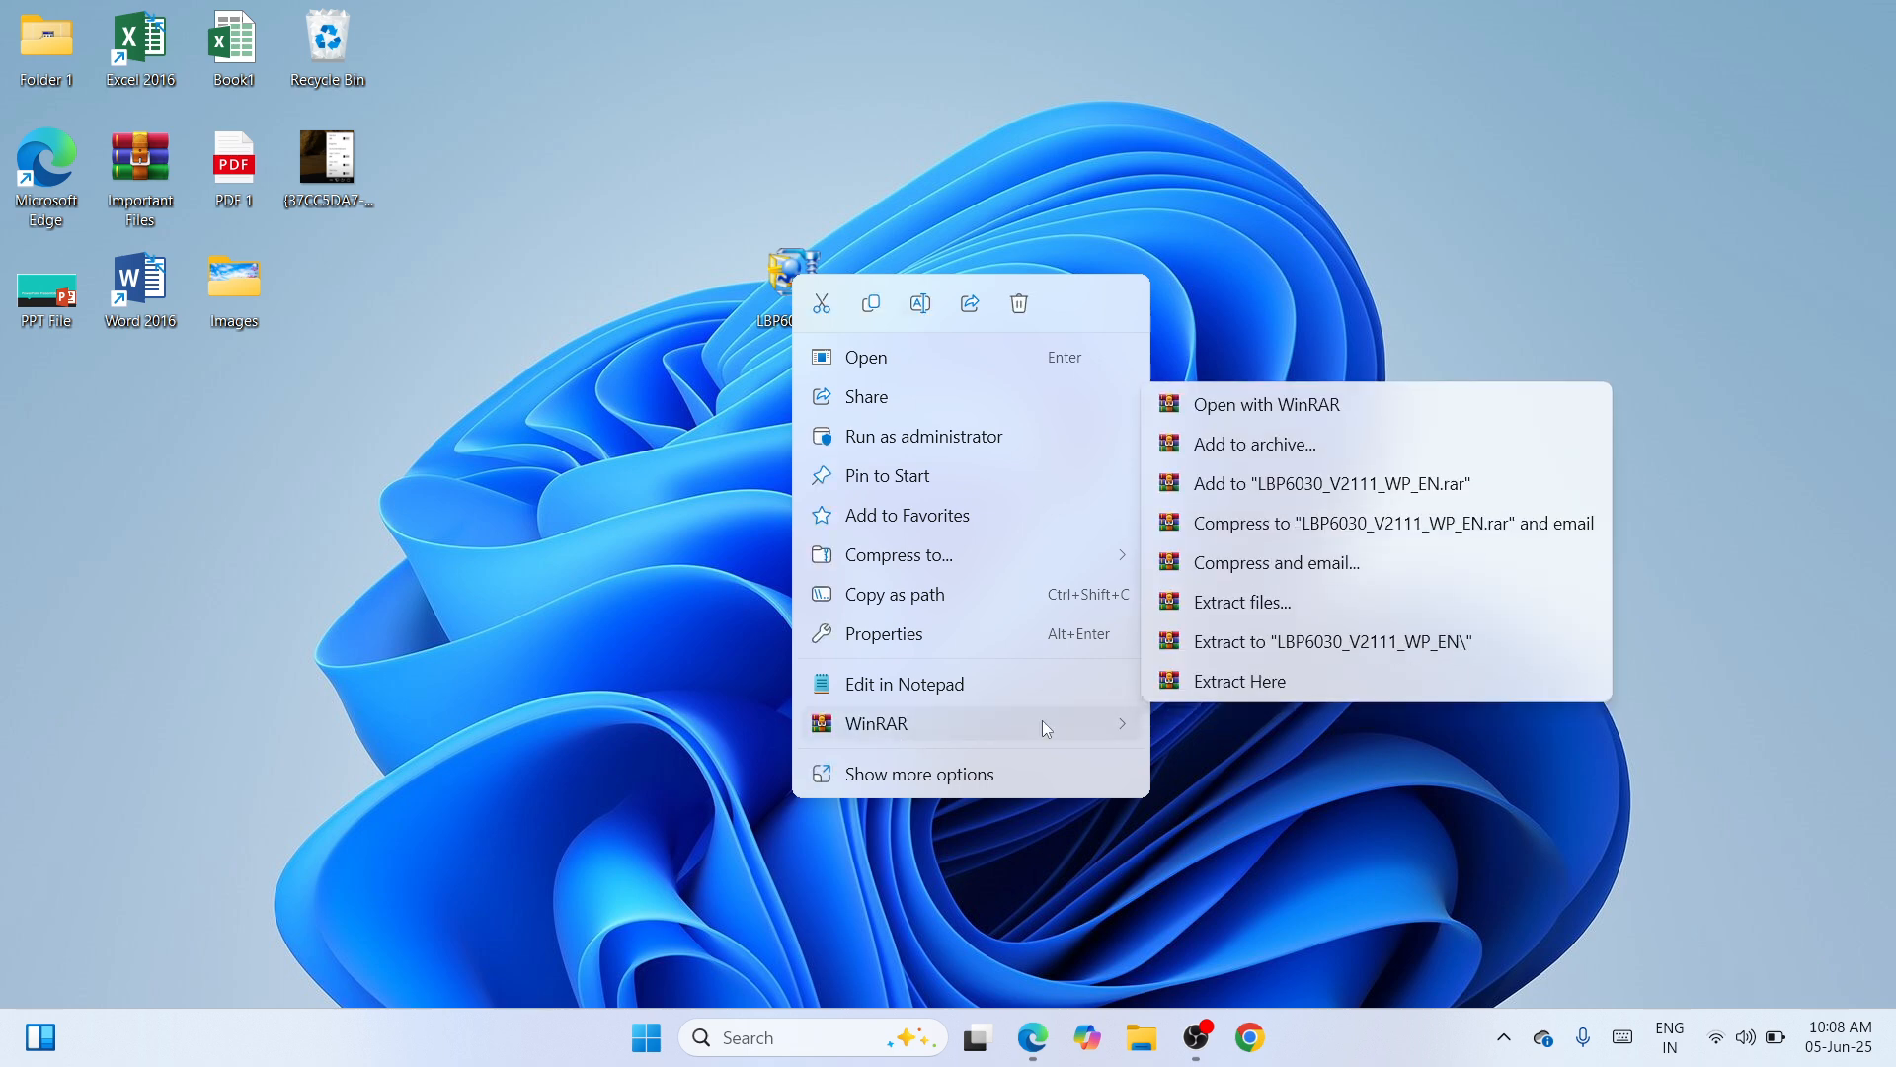
{"action": "left_click", "coordinate": [1289, 644]}
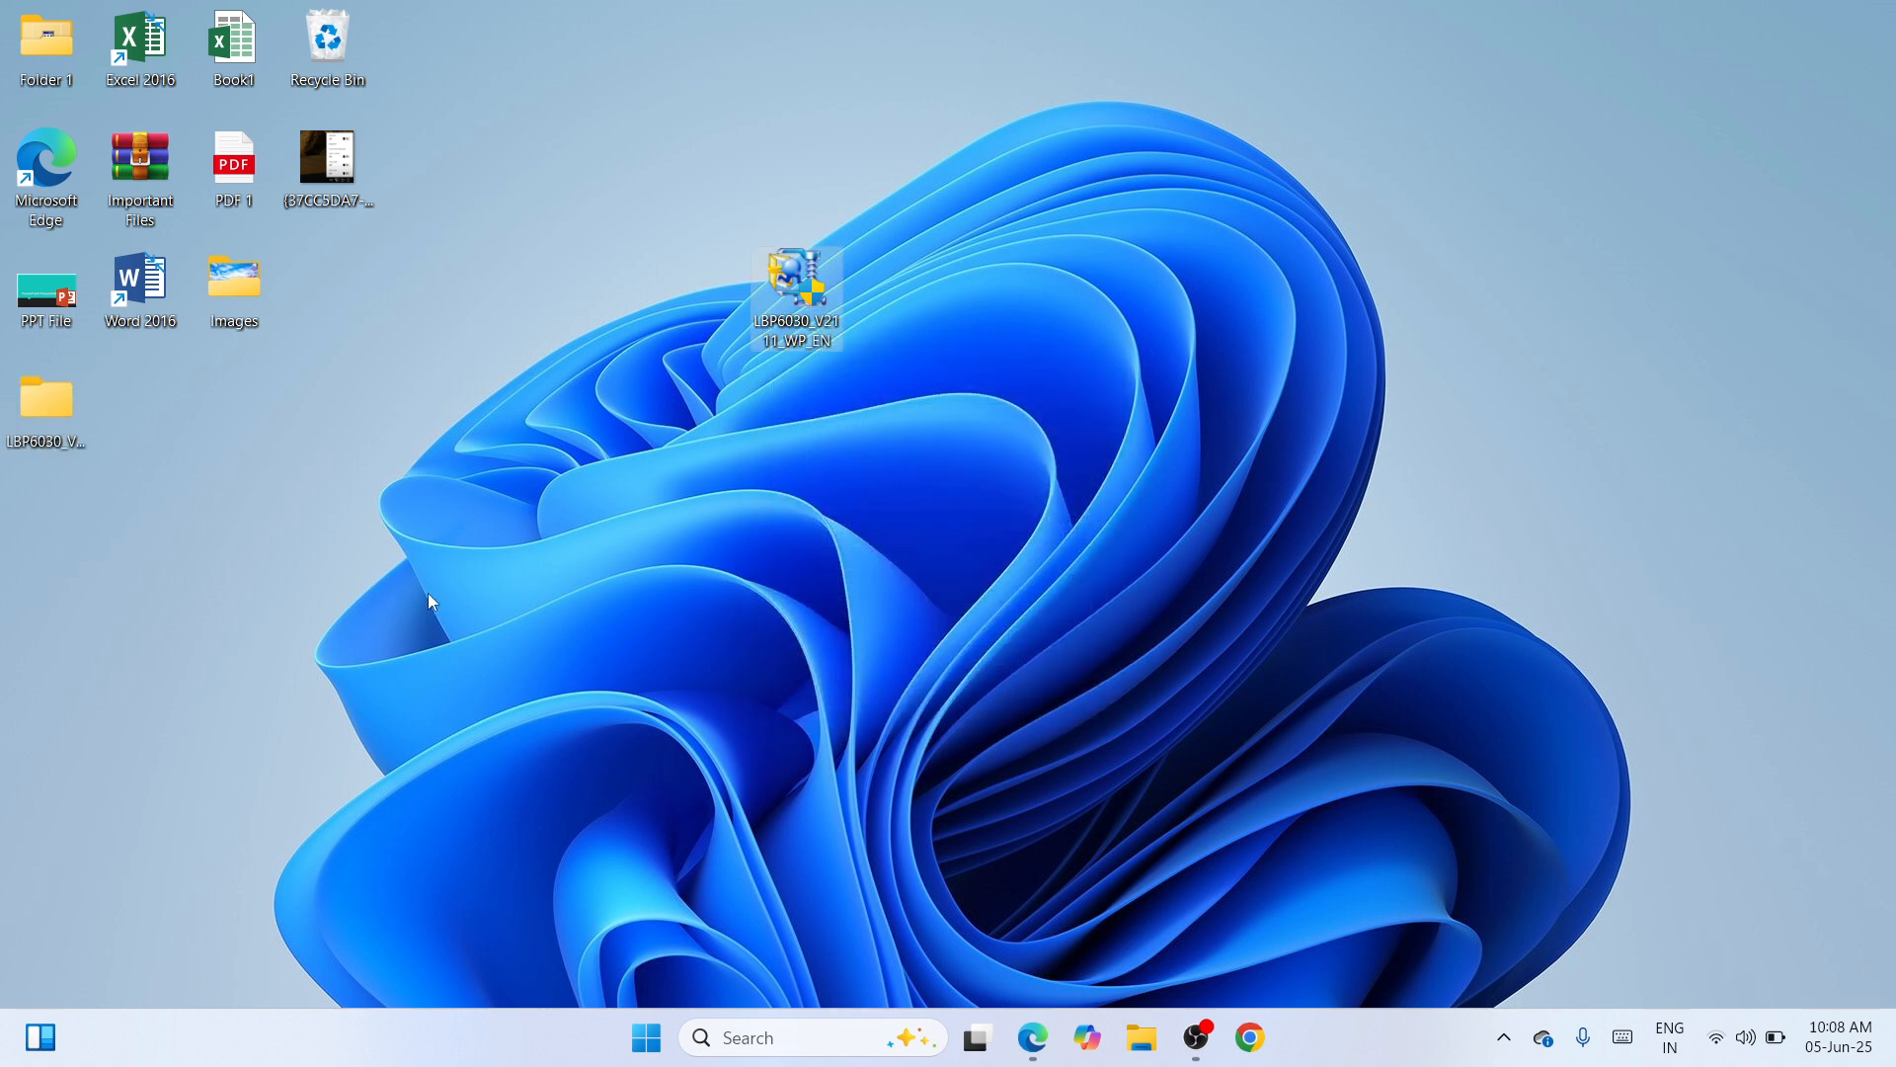
{"action": "left_click_drag", "start_coordinate": [39, 390], "coordinate": [665, 252]}
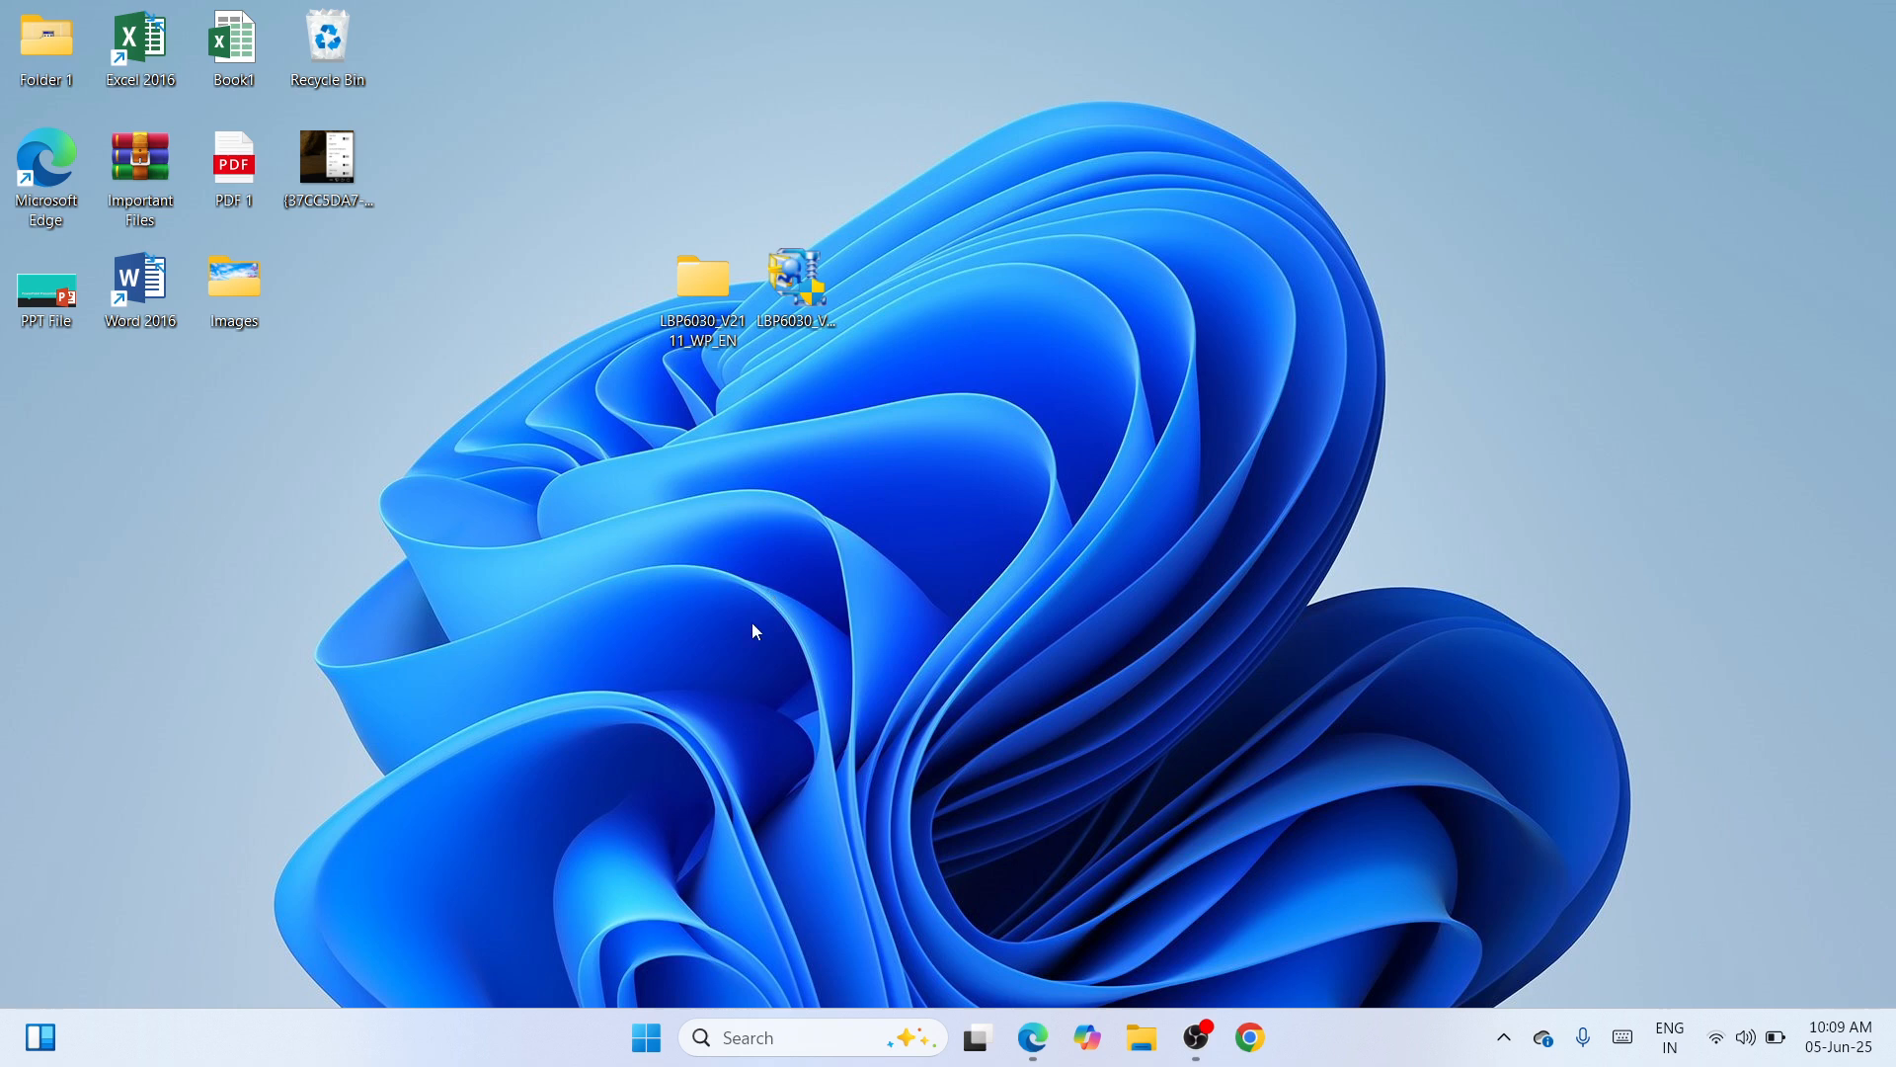
- Open Windows Settings from the Start button's right-click menu
{"action": "left_click", "coordinate": [653, 1033]}
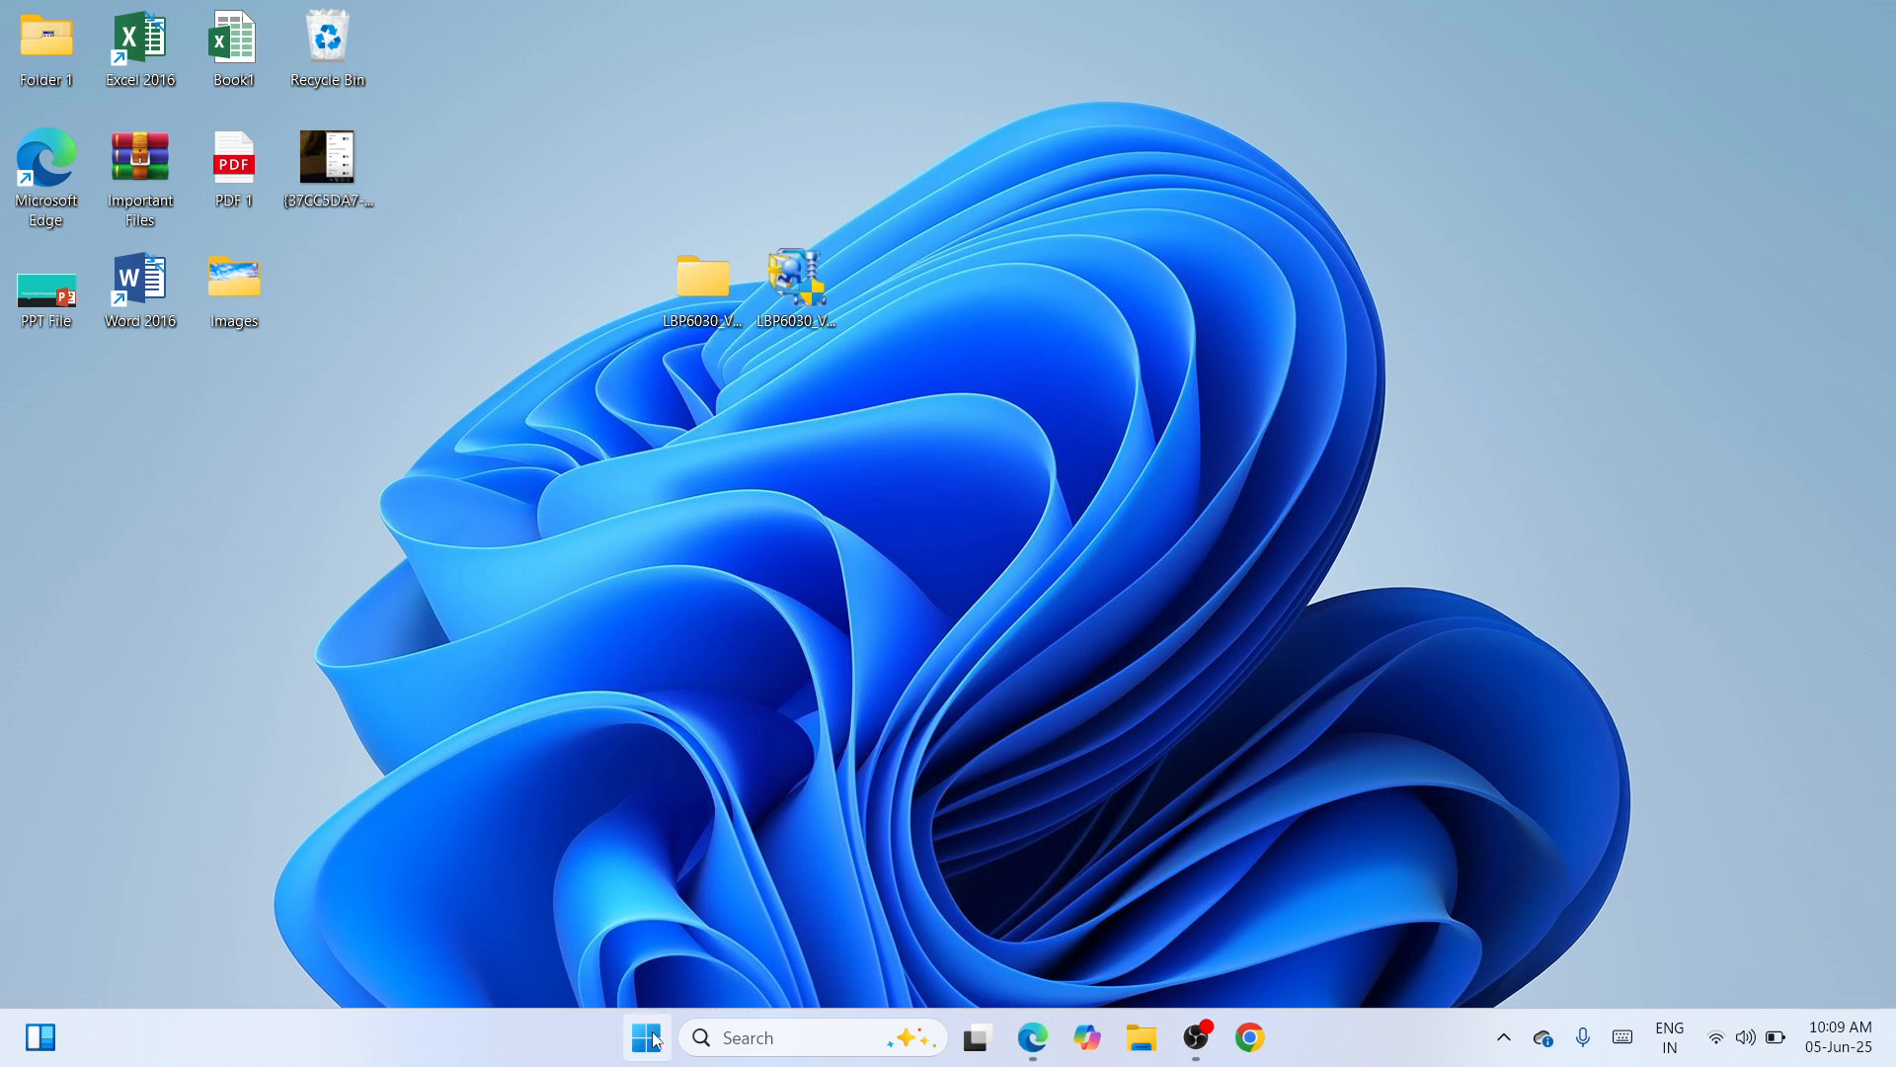
{"action": "right_click", "coordinate": [655, 1039]}
{"action": "left_click", "coordinate": [640, 783]}
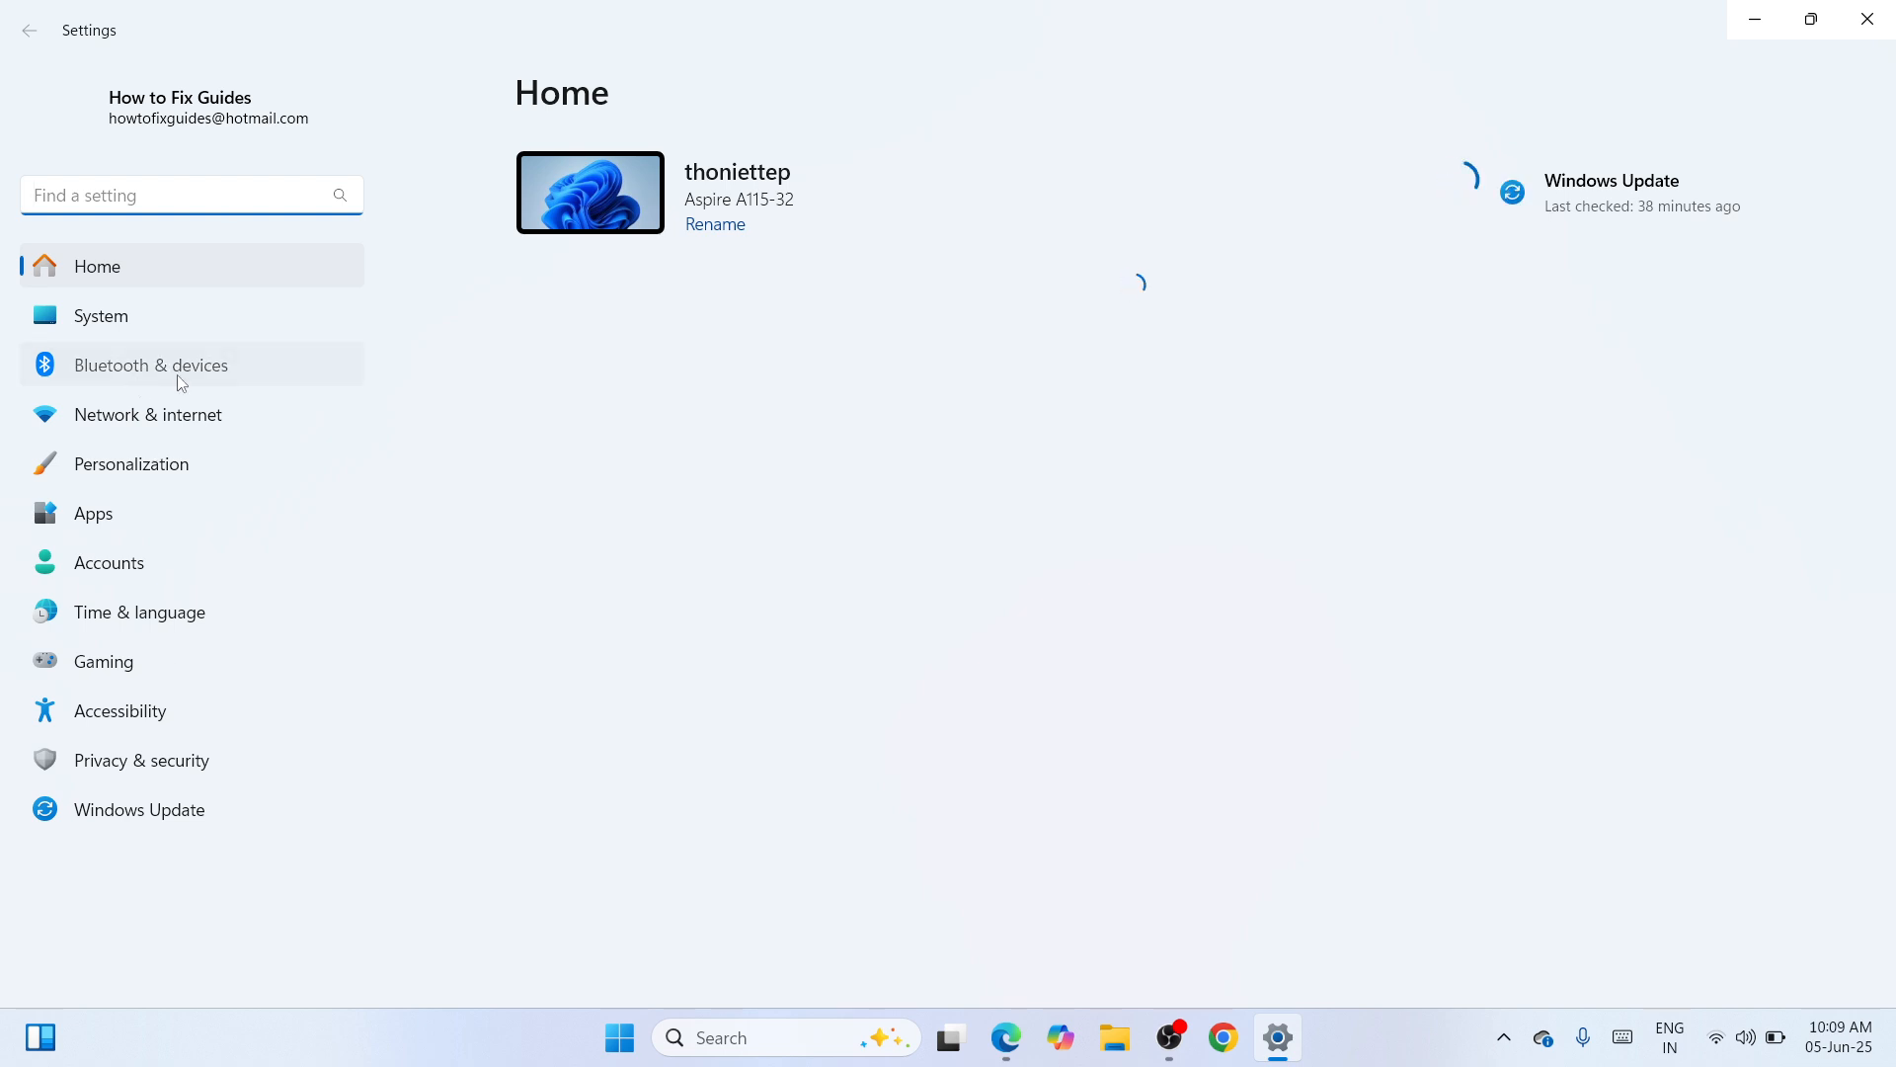
- In Bluetooth & devices > Printers & scanners, add a device and choose to add it manually
{"action": "left_click", "coordinate": [182, 380]}
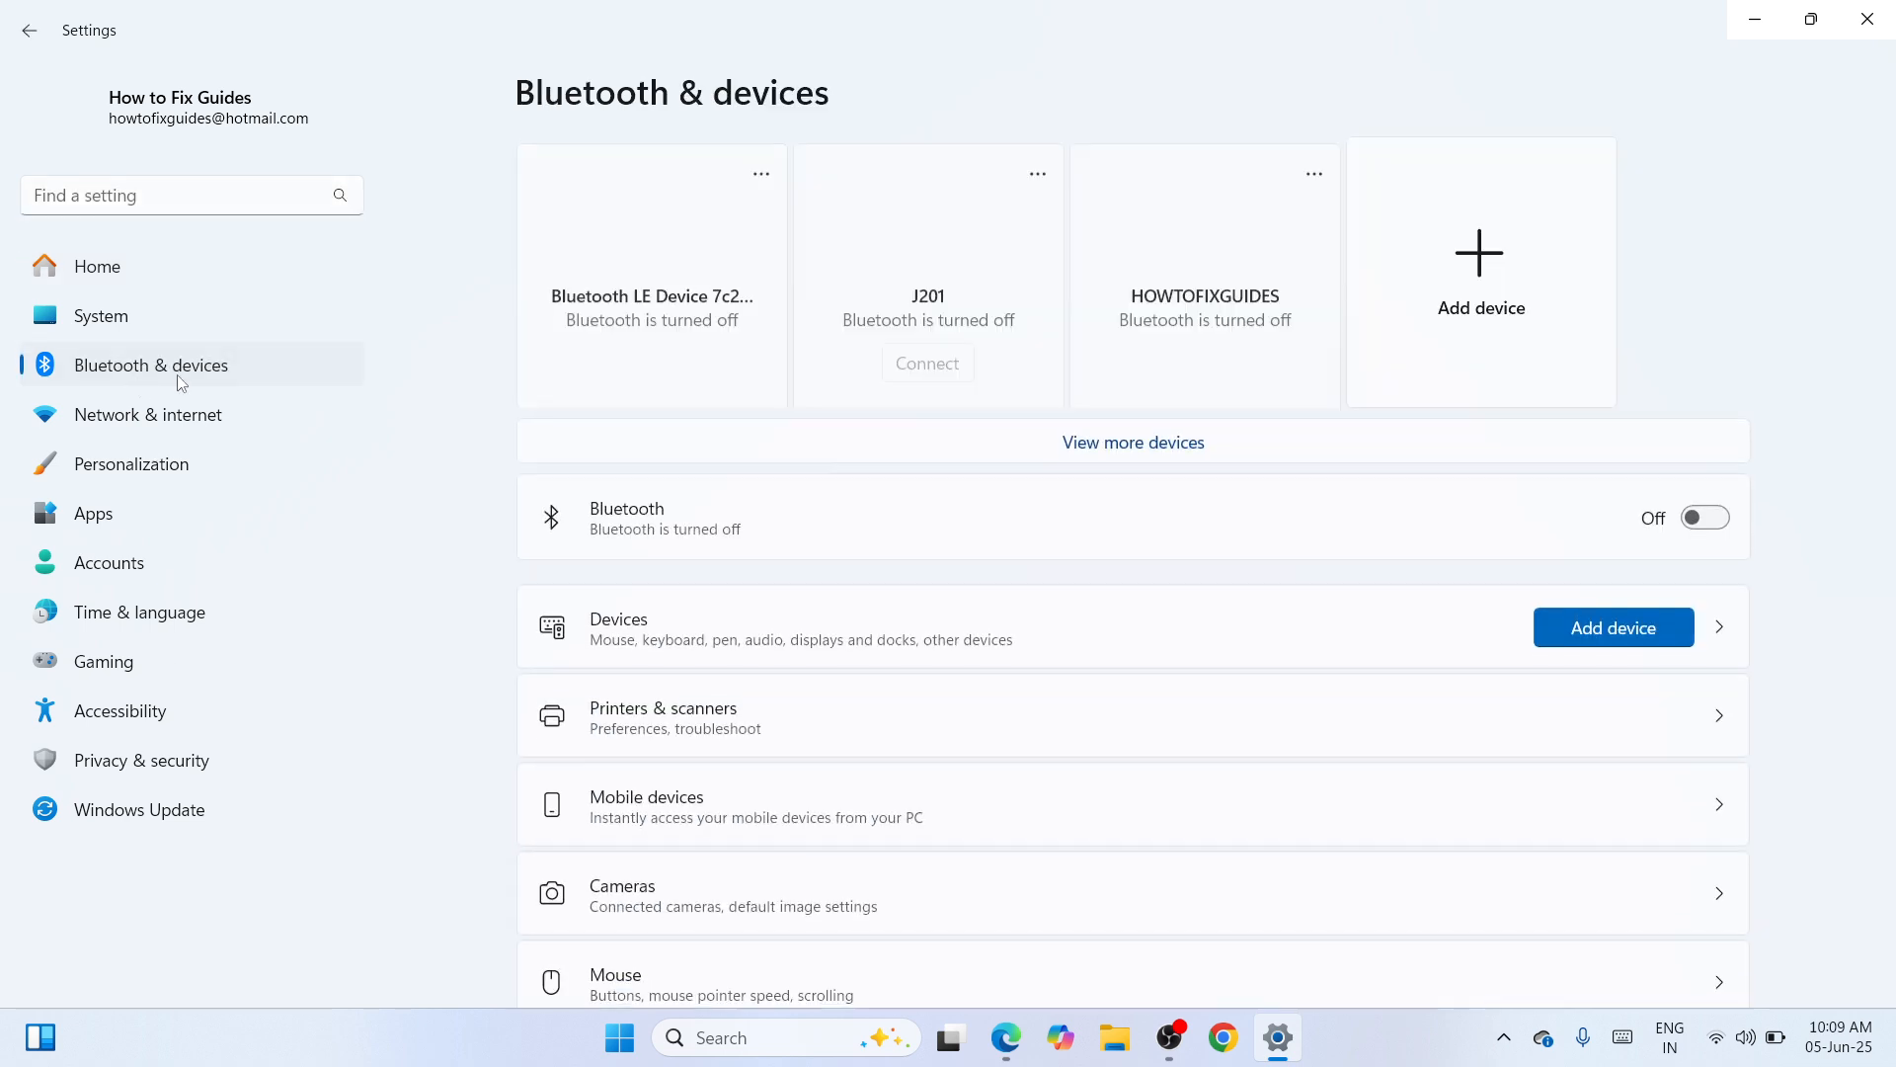
{"action": "left_click", "coordinate": [1101, 734]}
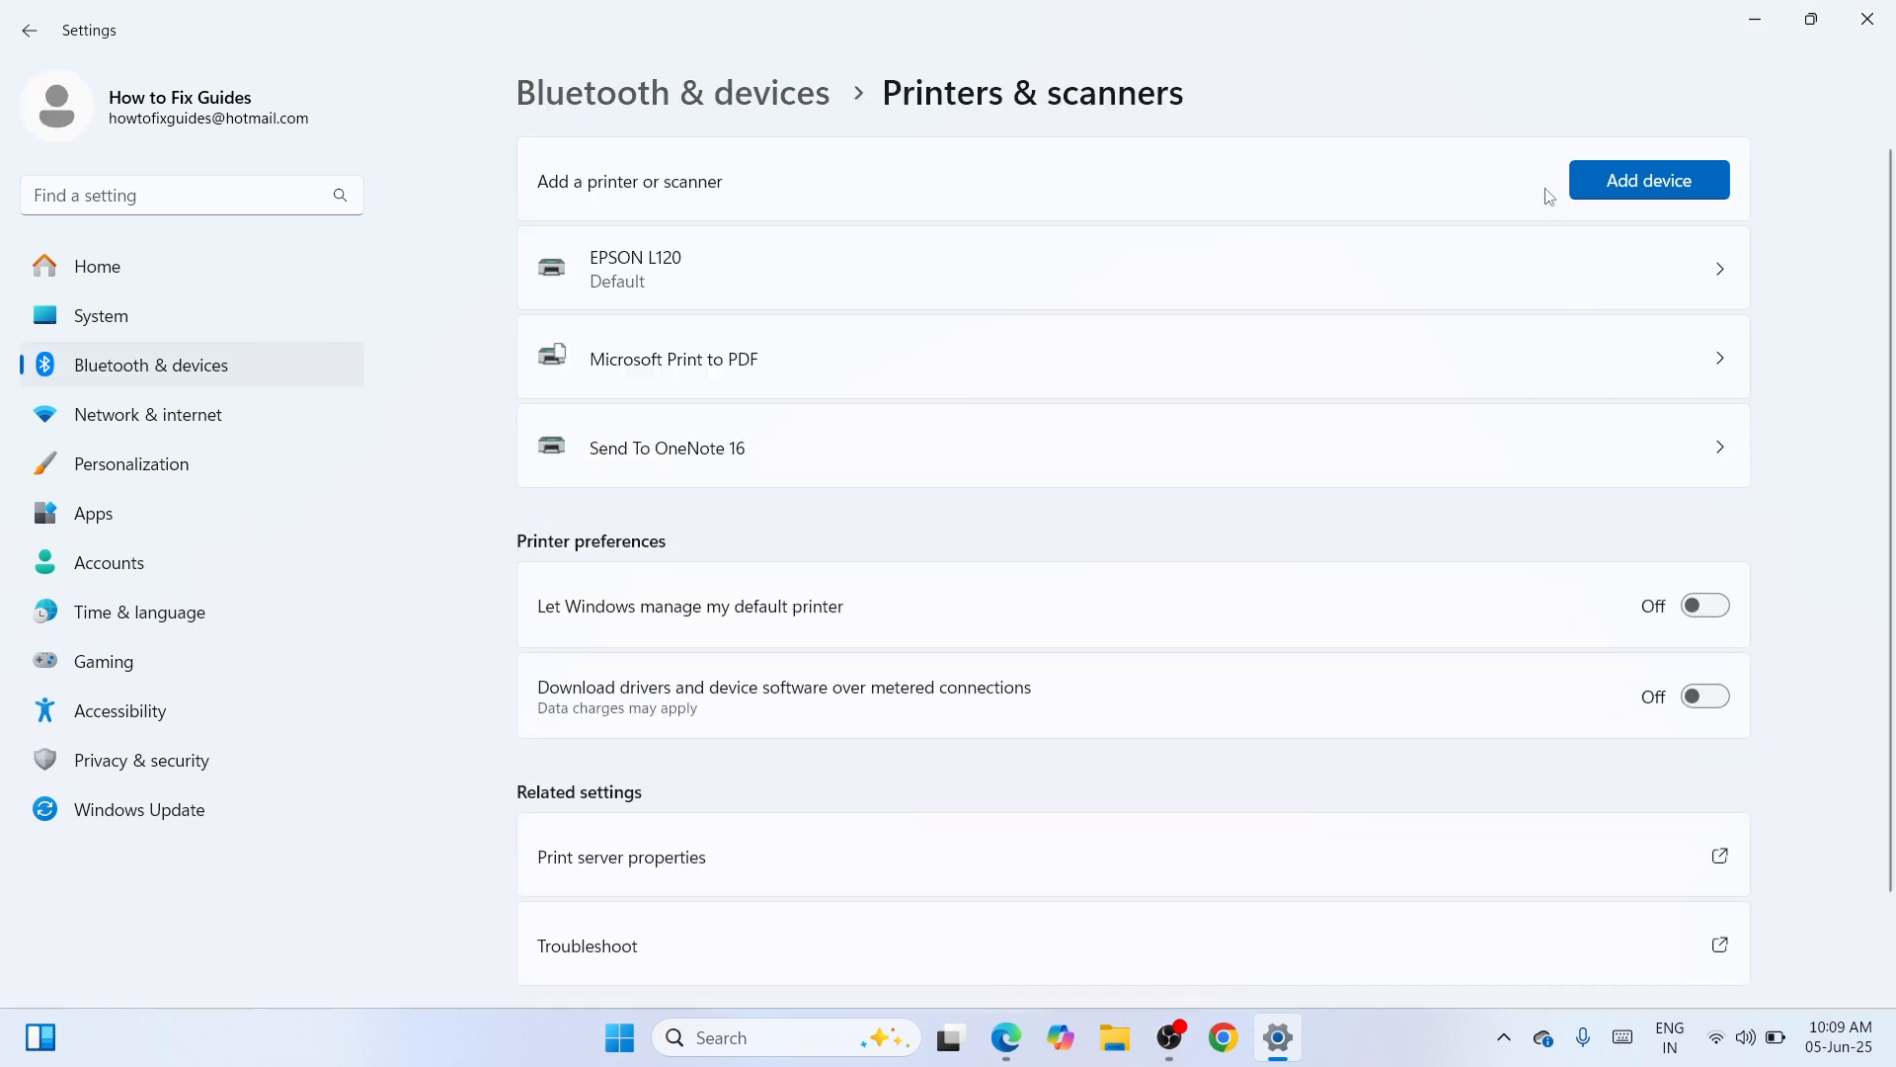
{"action": "left_click", "coordinate": [1650, 181]}
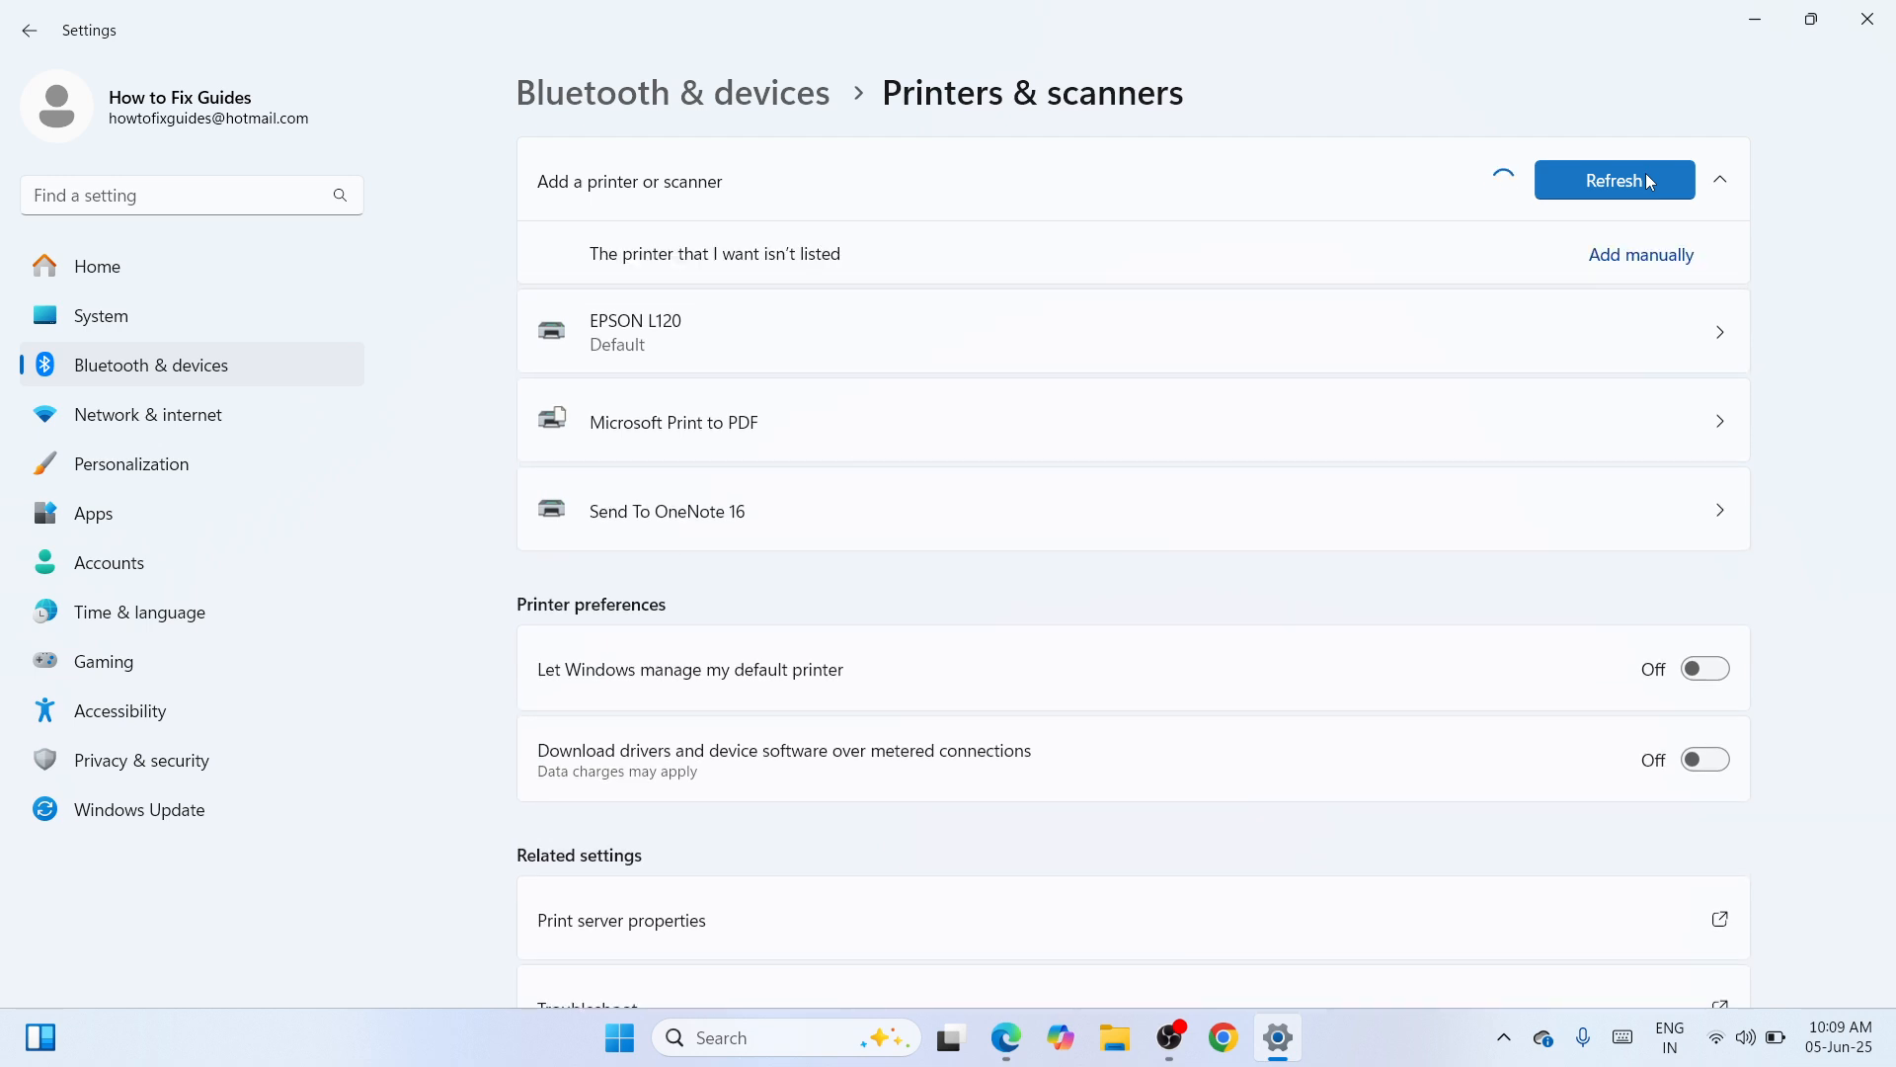
{"action": "left_click", "coordinate": [1657, 259]}
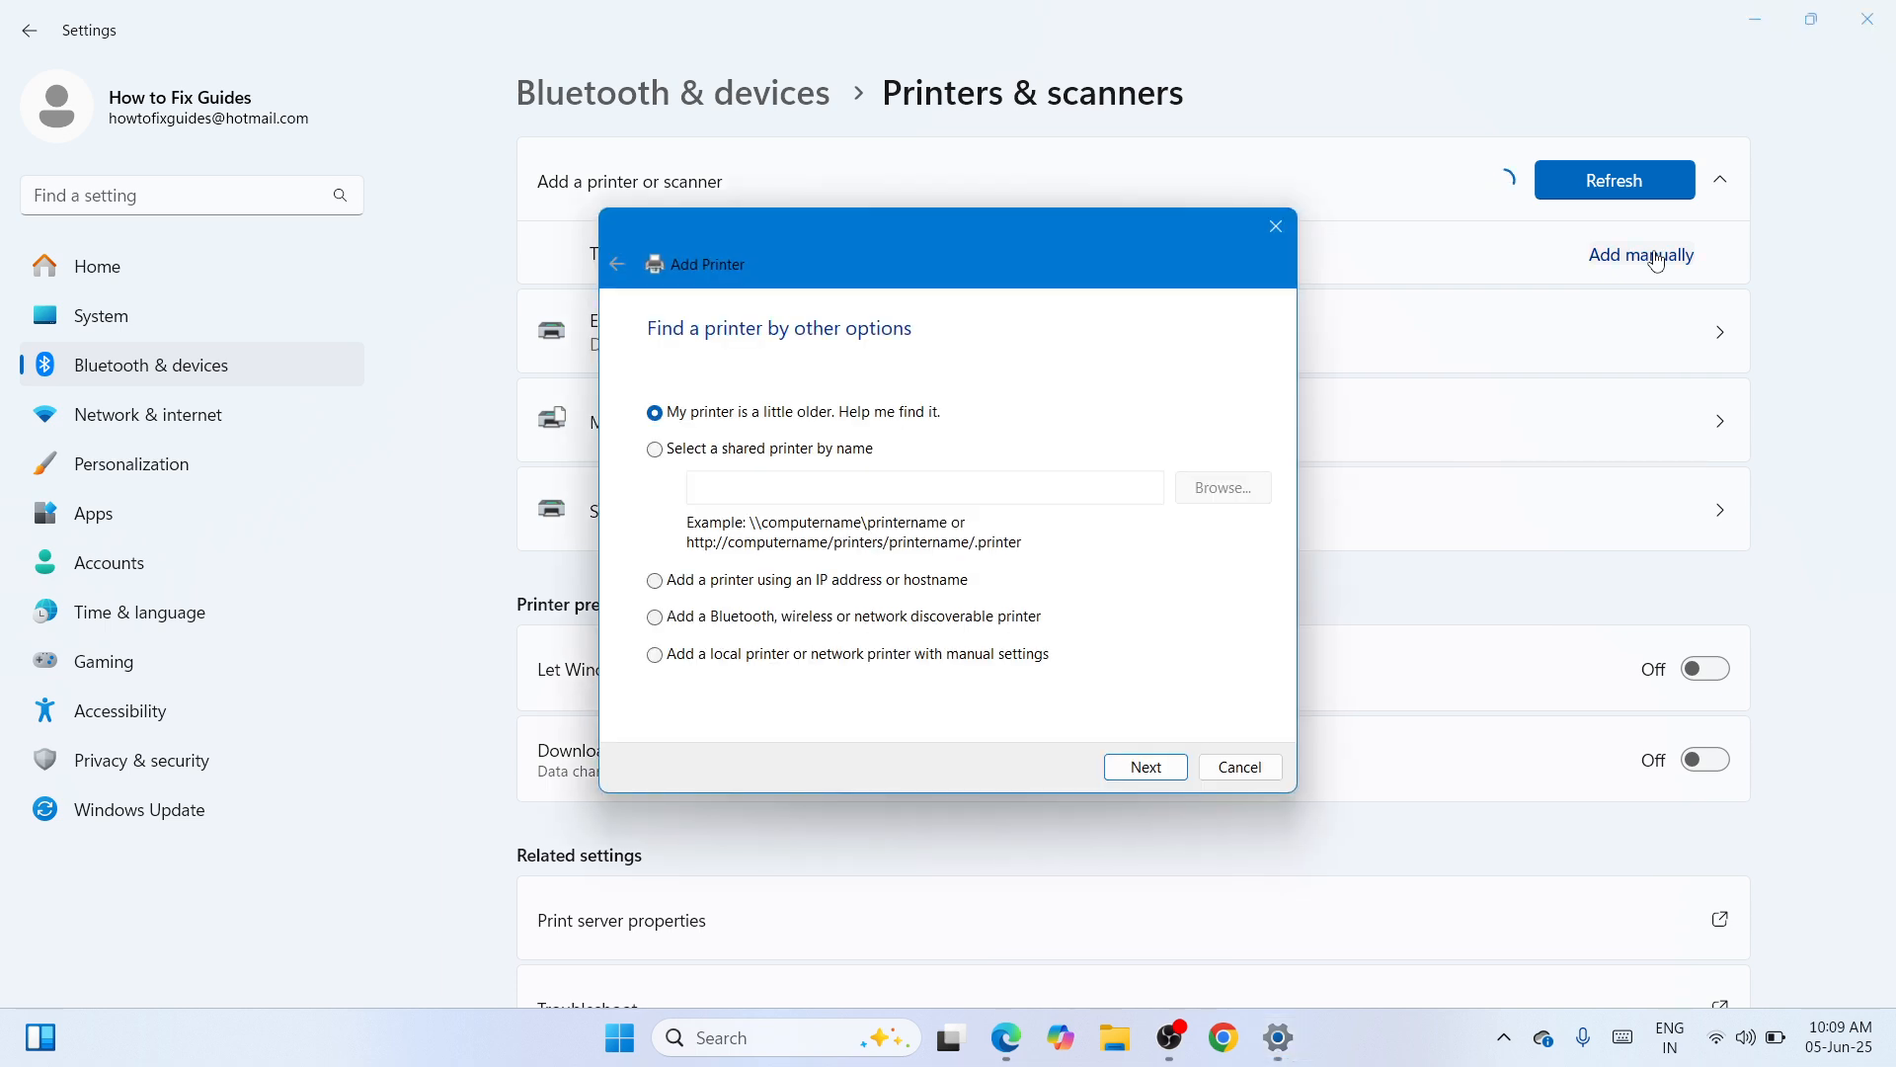
- Add a local printer on port USB001 (Virtual printer port for USB) and choose Have Disk for the driver
{"action": "left_click", "coordinate": [858, 658]}
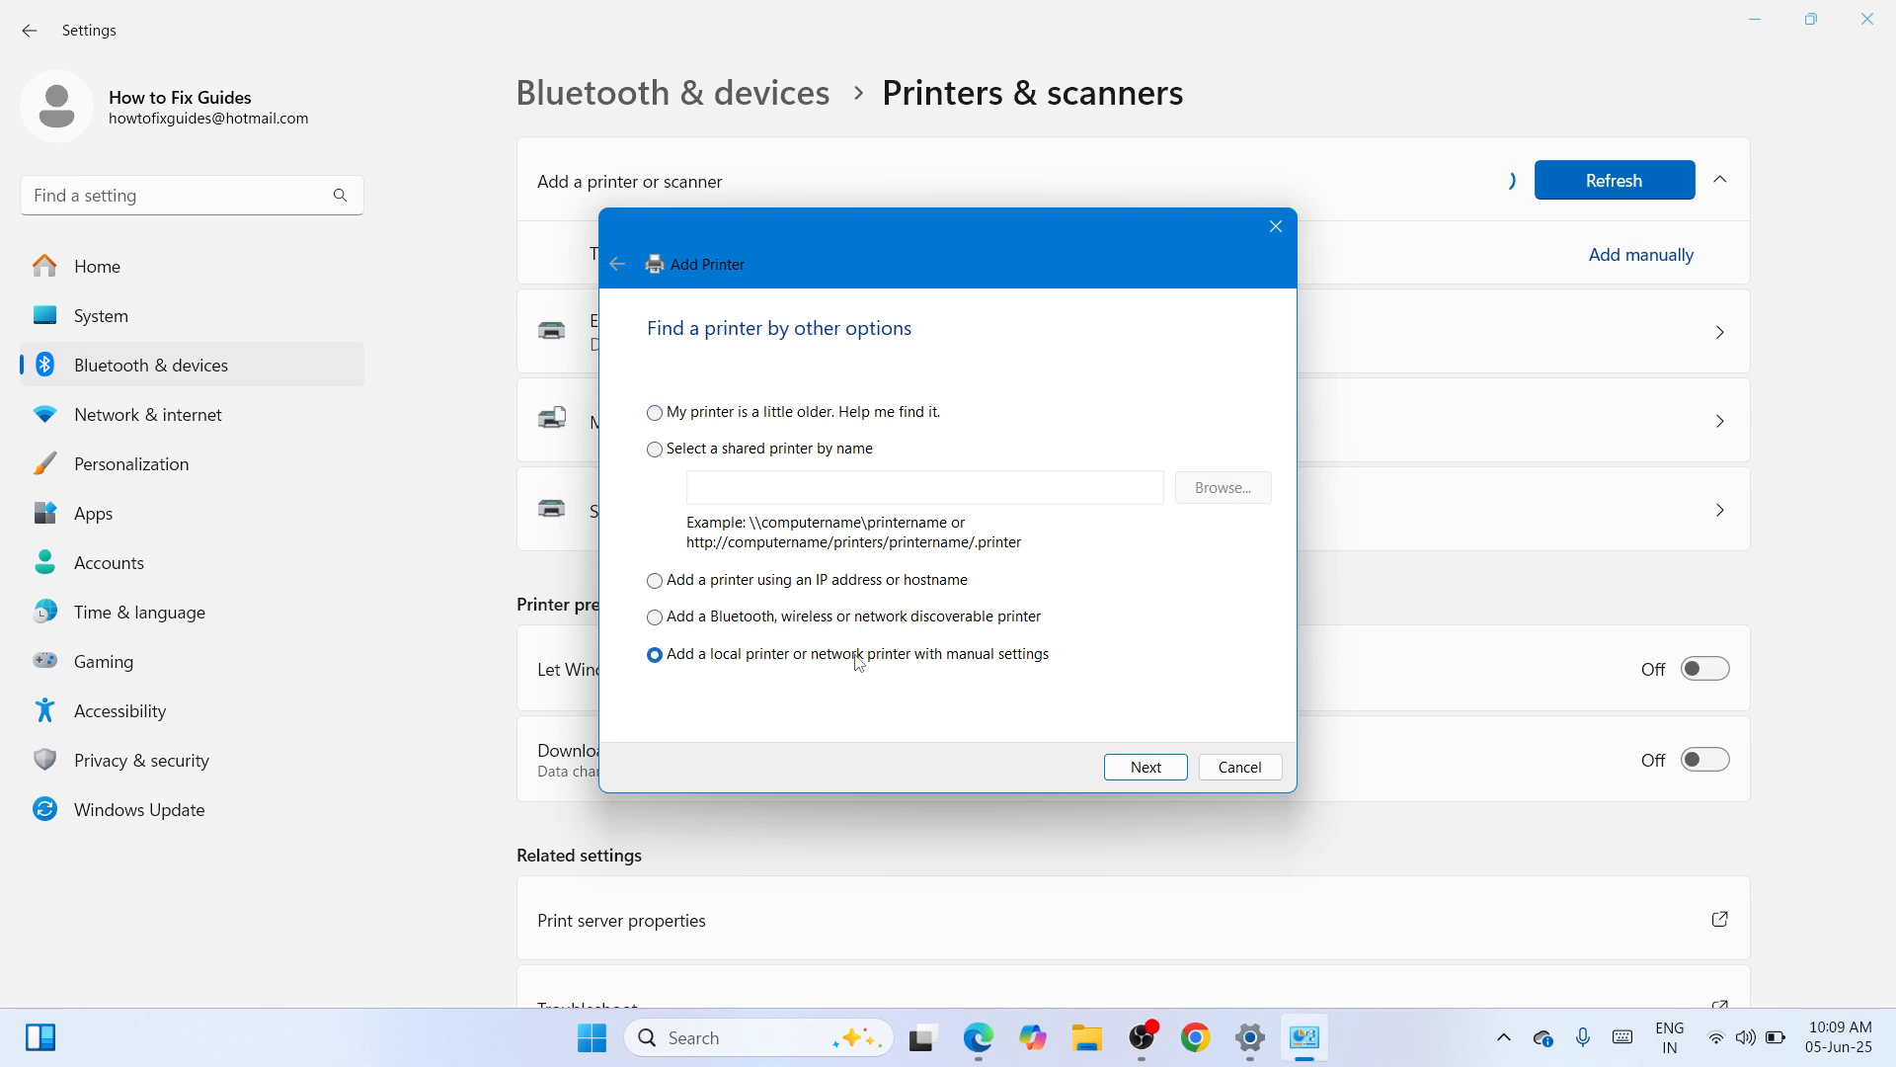
{"action": "left_click", "coordinate": [1144, 762]}
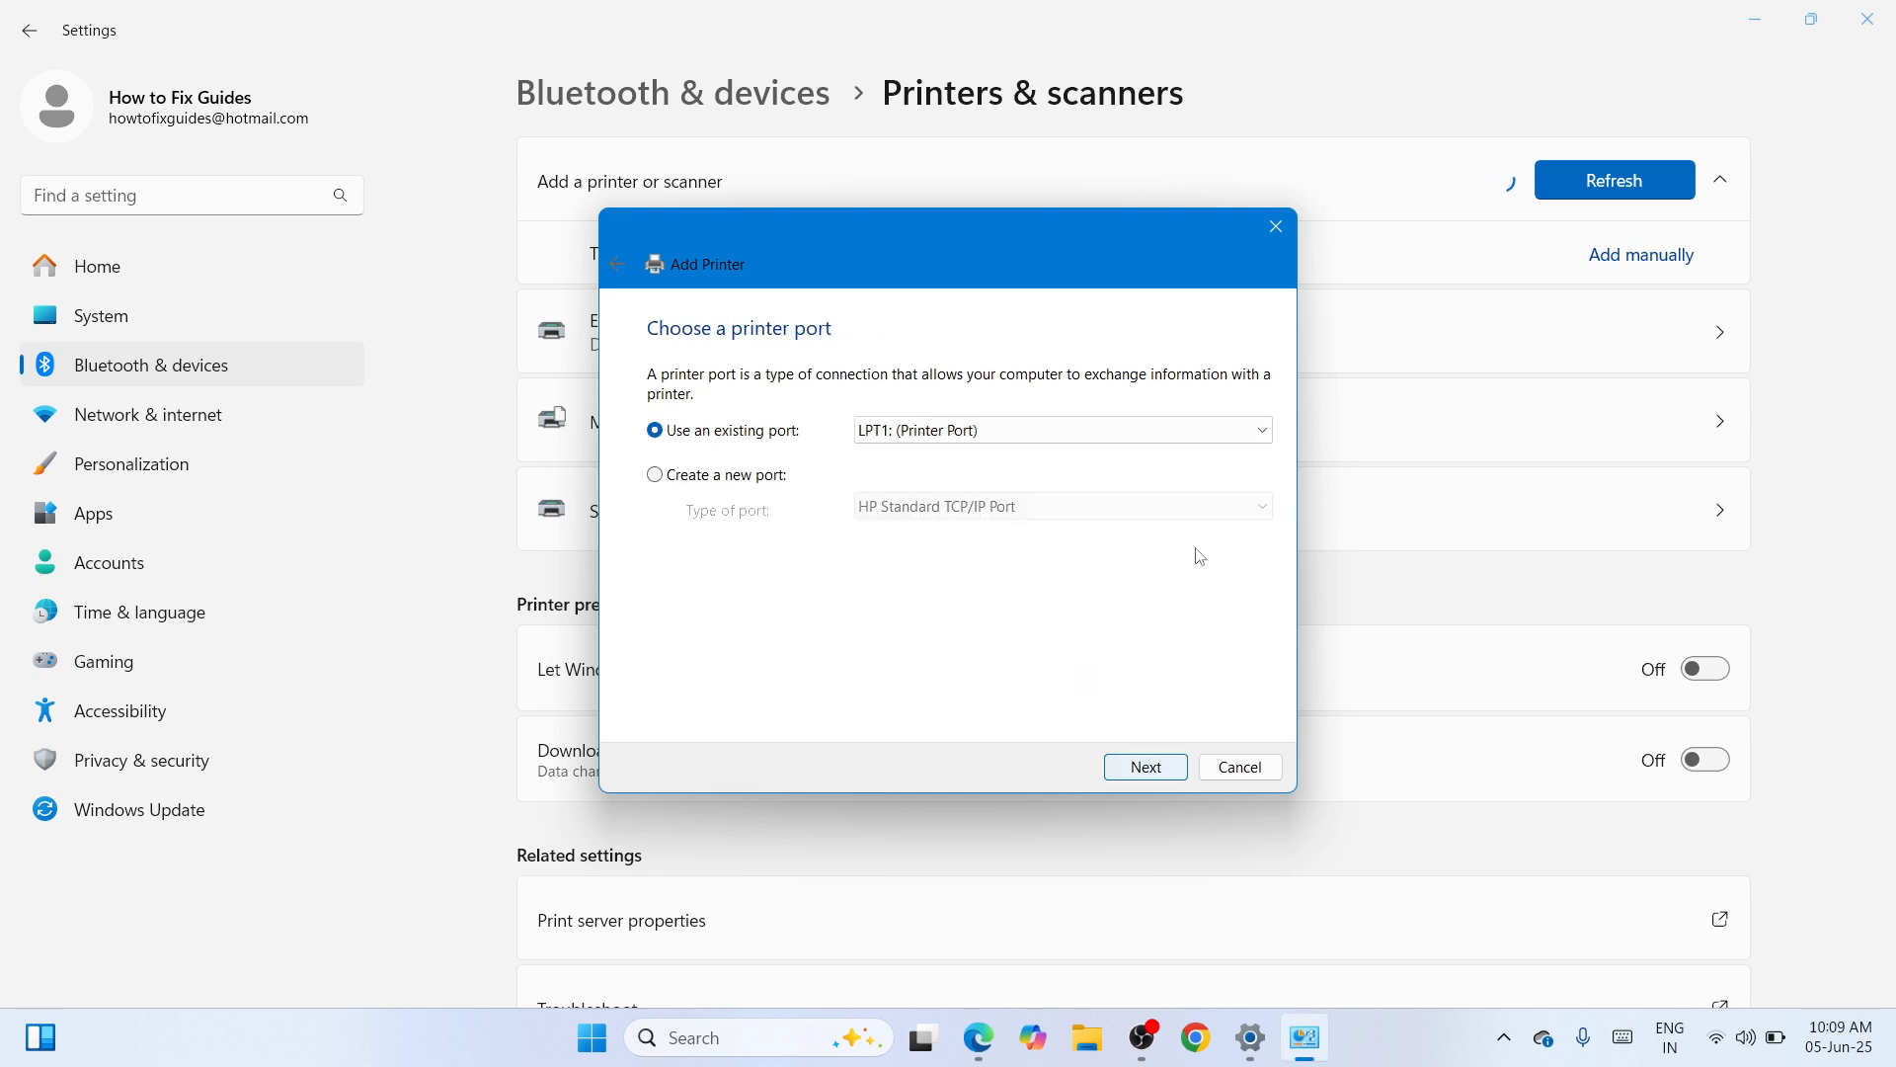
{"action": "left_click", "coordinate": [1229, 431]}
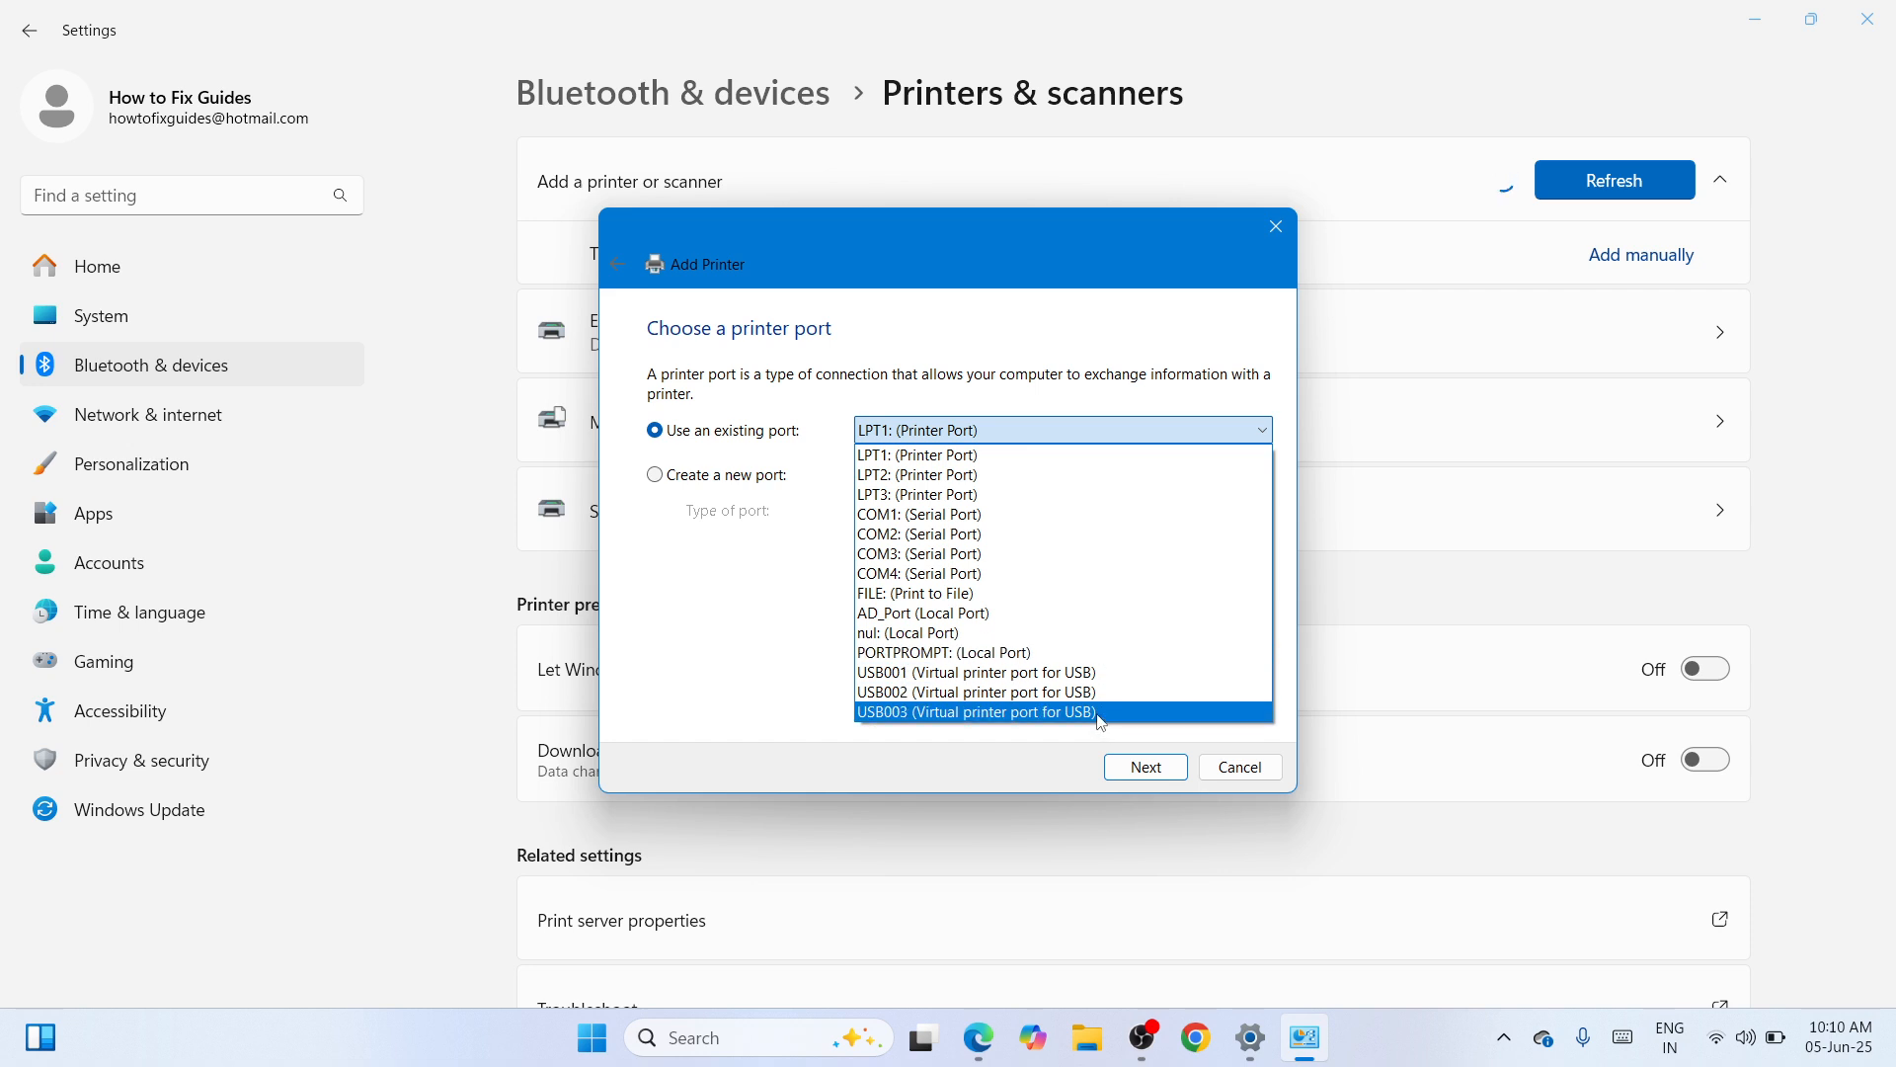
{"action": "left_click", "coordinate": [898, 673]}
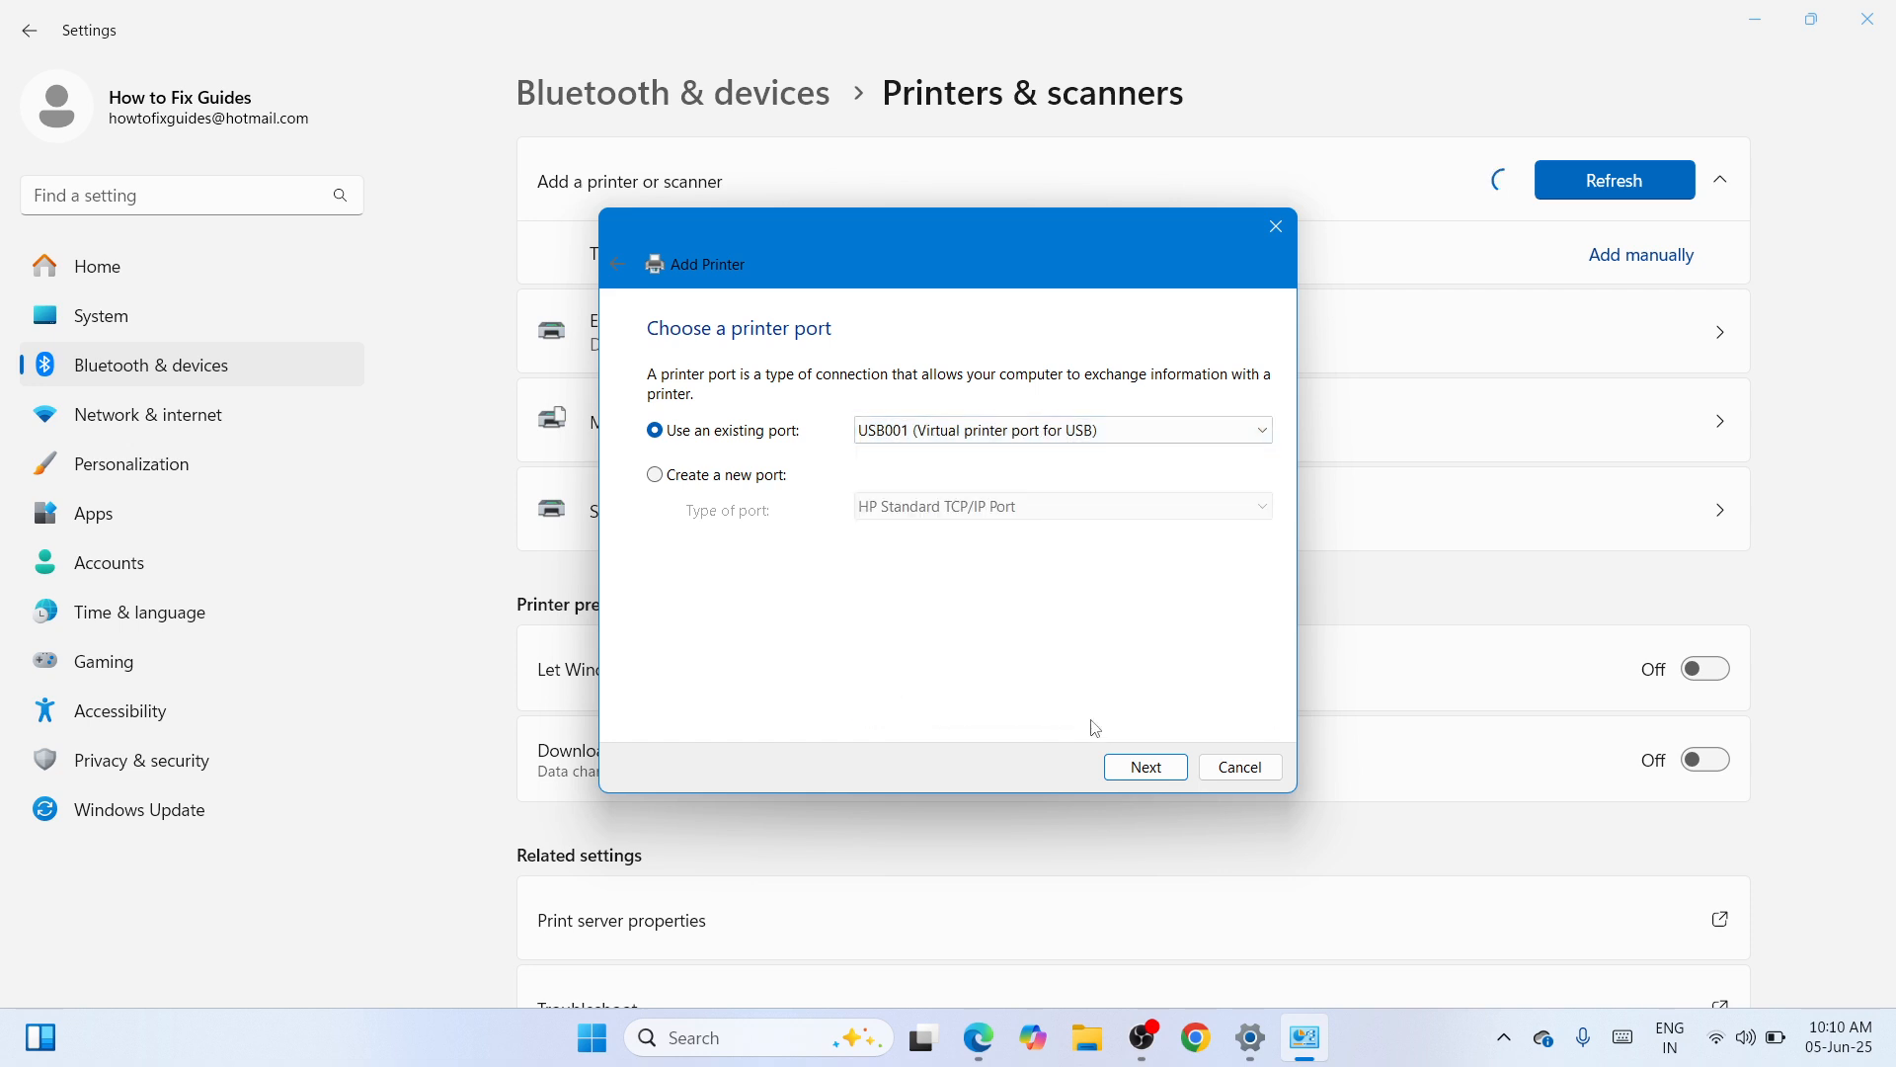
{"action": "left_click", "coordinate": [1116, 770]}
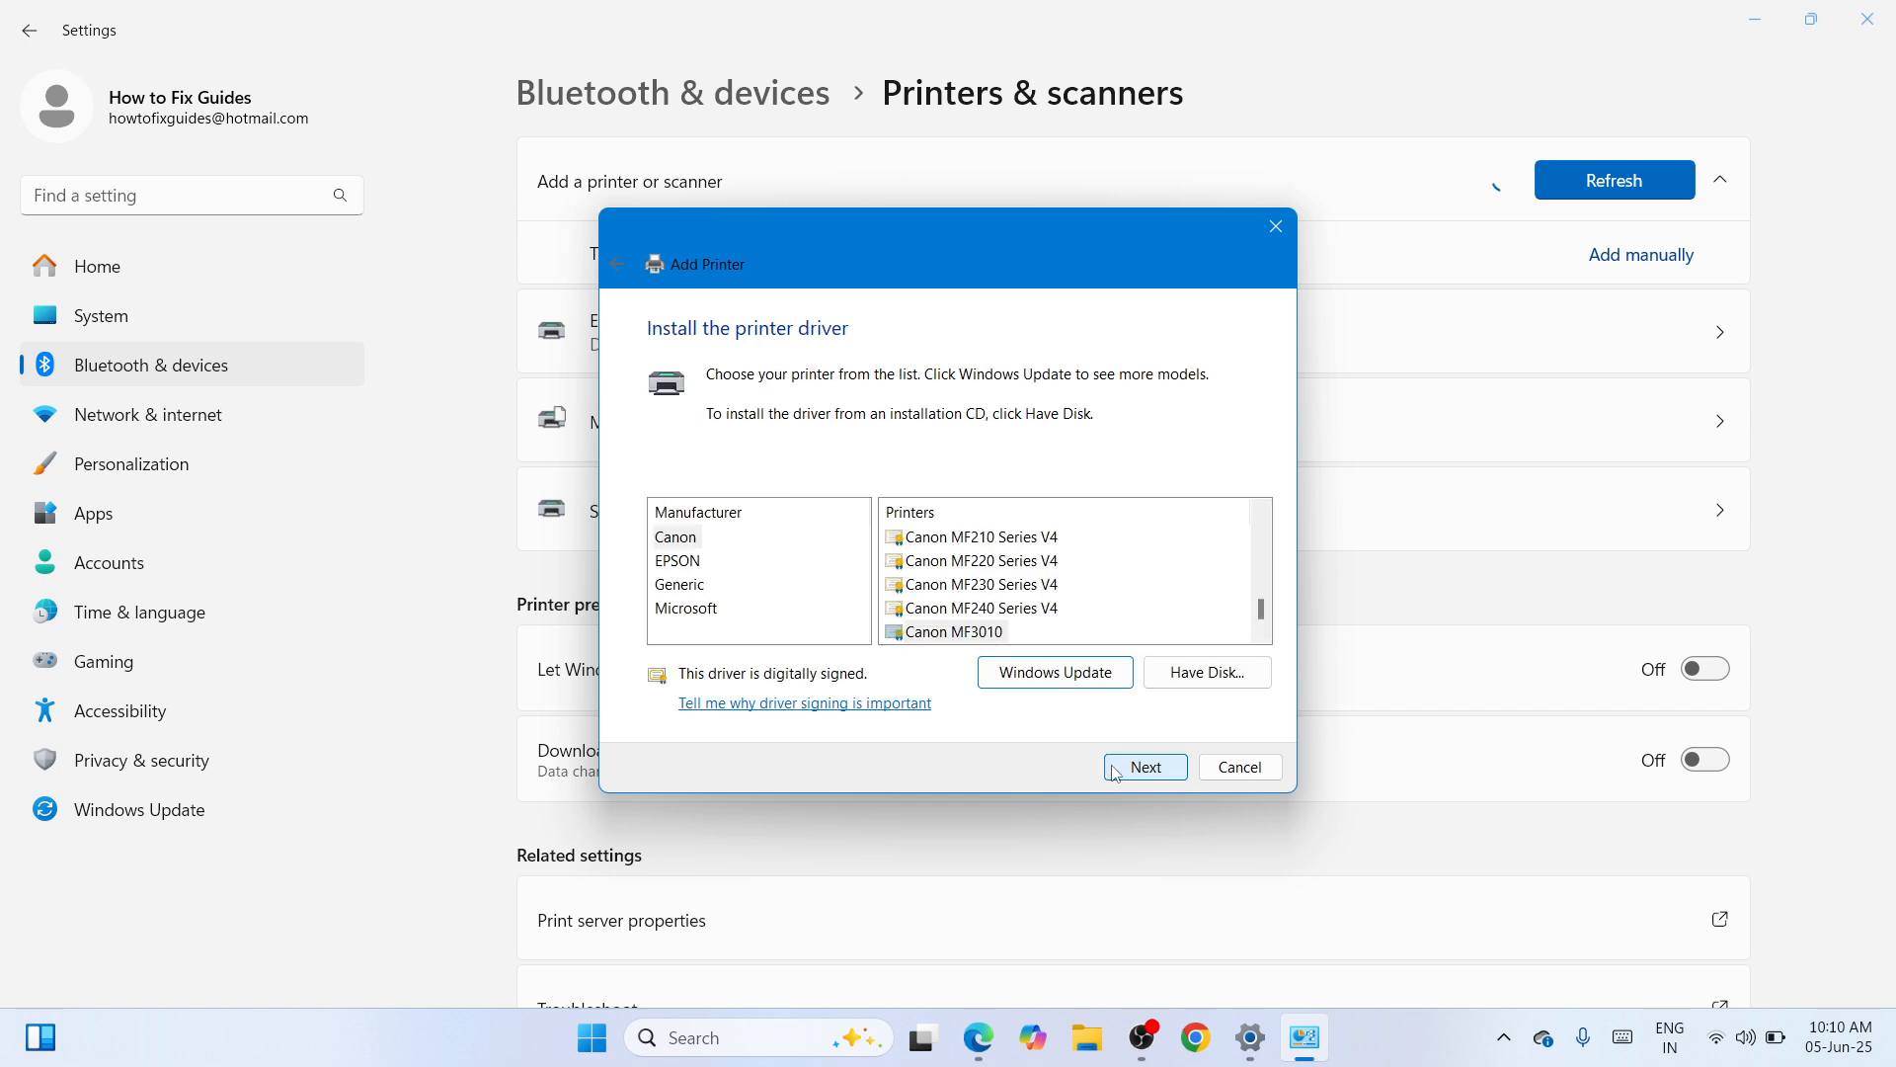
{"action": "left_click", "coordinate": [1197, 682]}
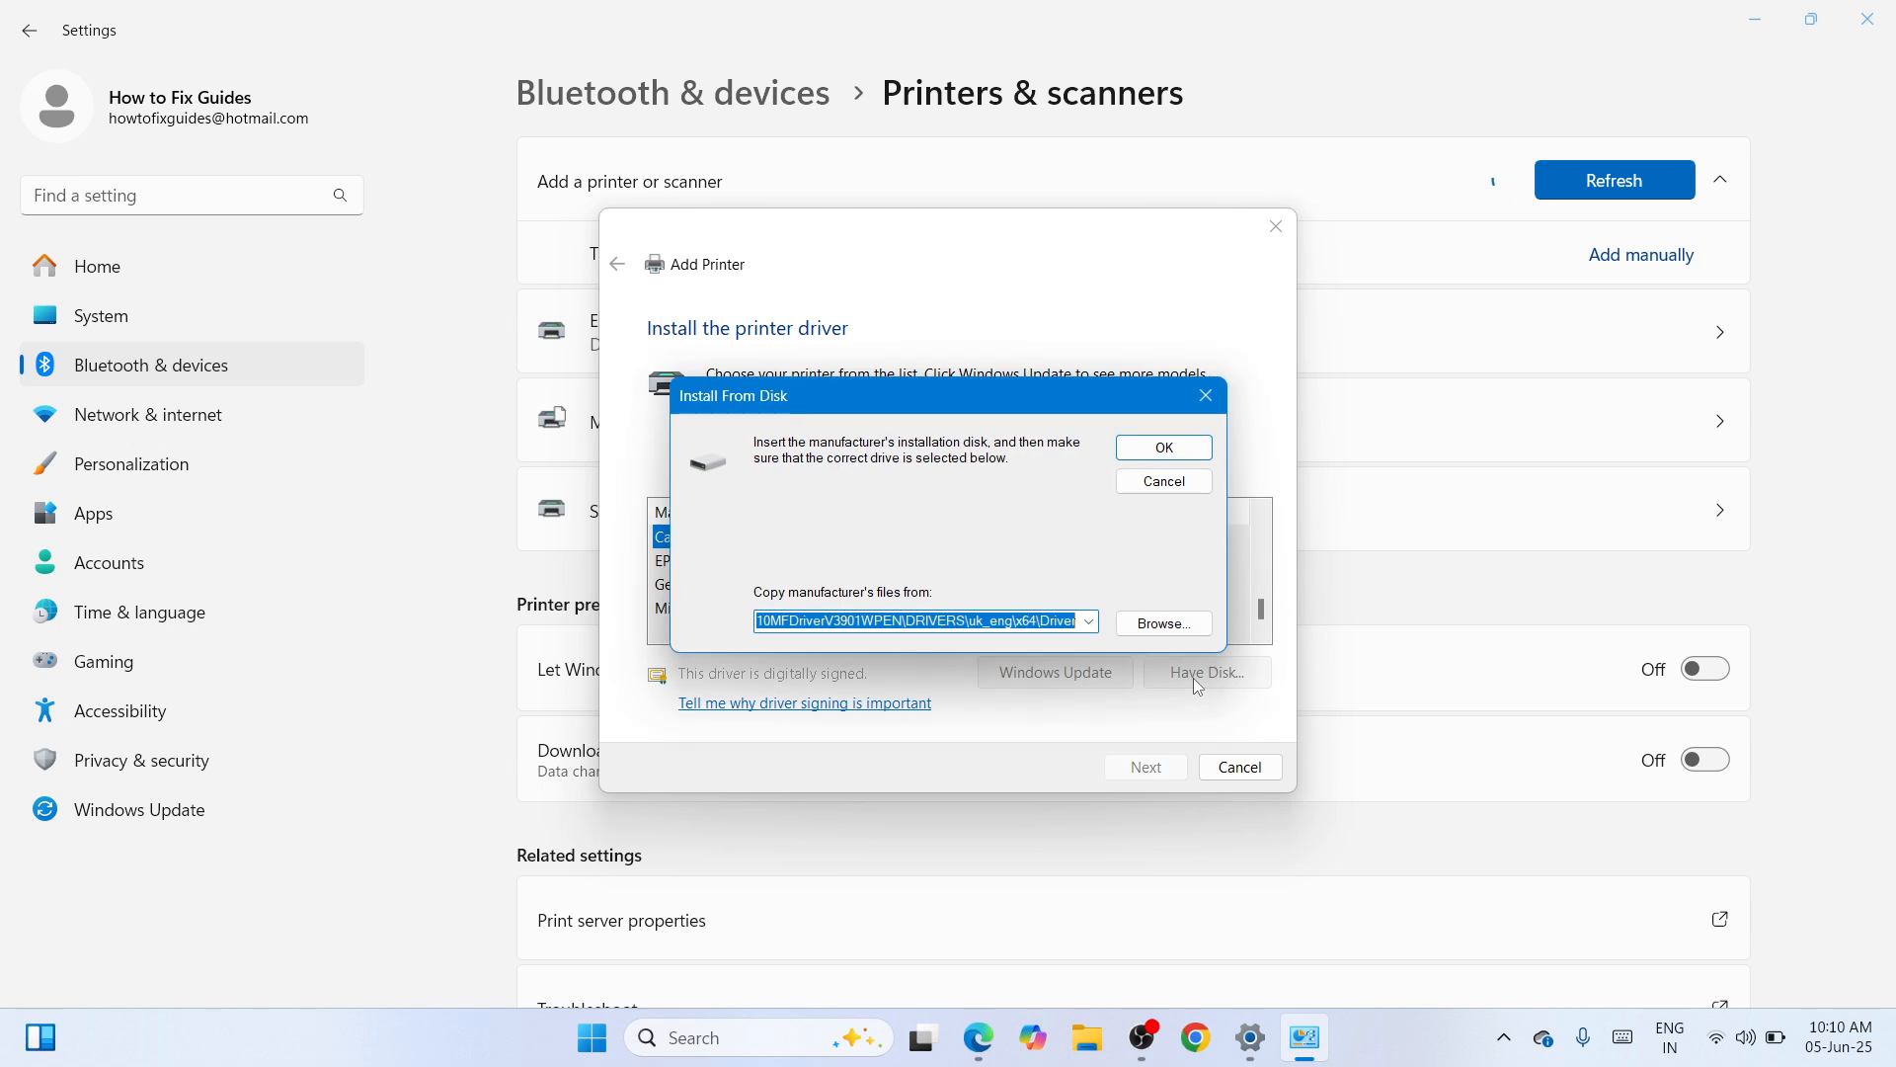
- Browse from Desktop into LBP6030_V2111_WP_EN > UFRII > uk_eng
{"action": "left_click", "coordinate": [1164, 626]}
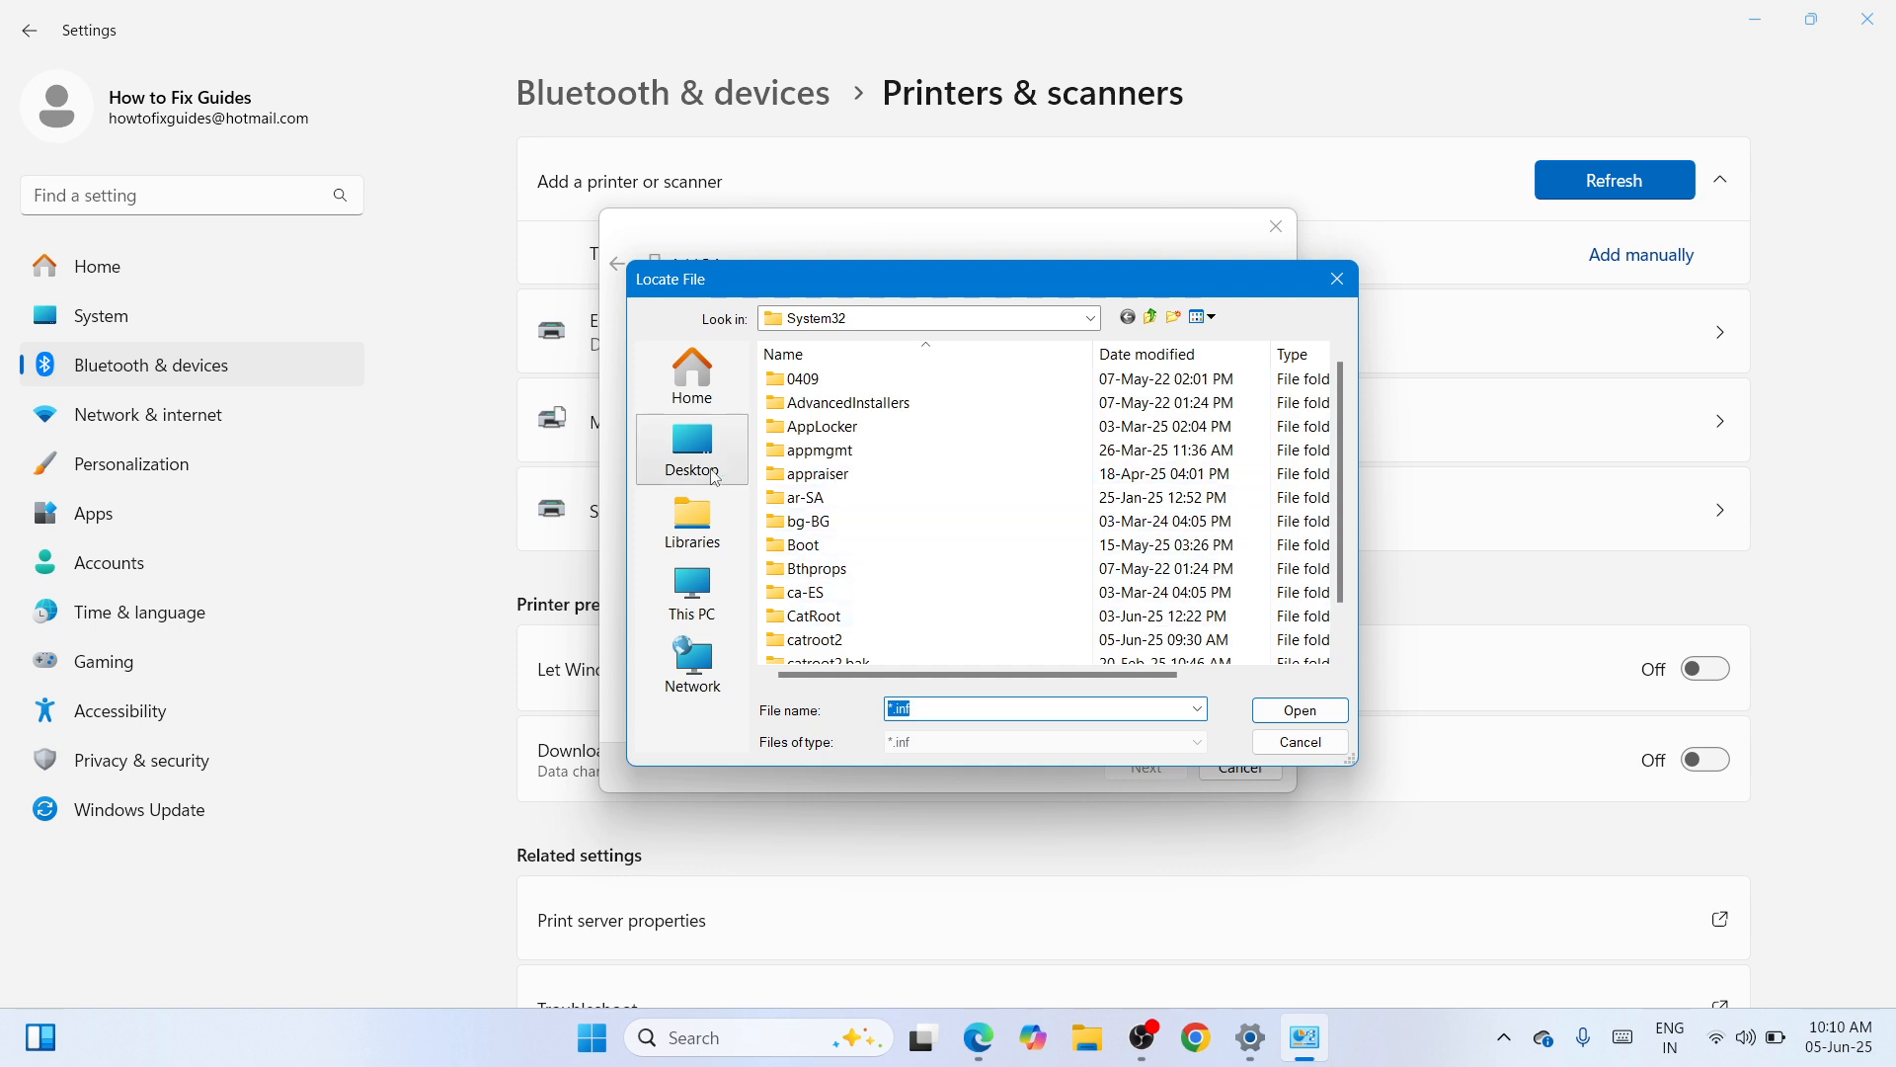
{"action": "left_click", "coordinate": [716, 478]}
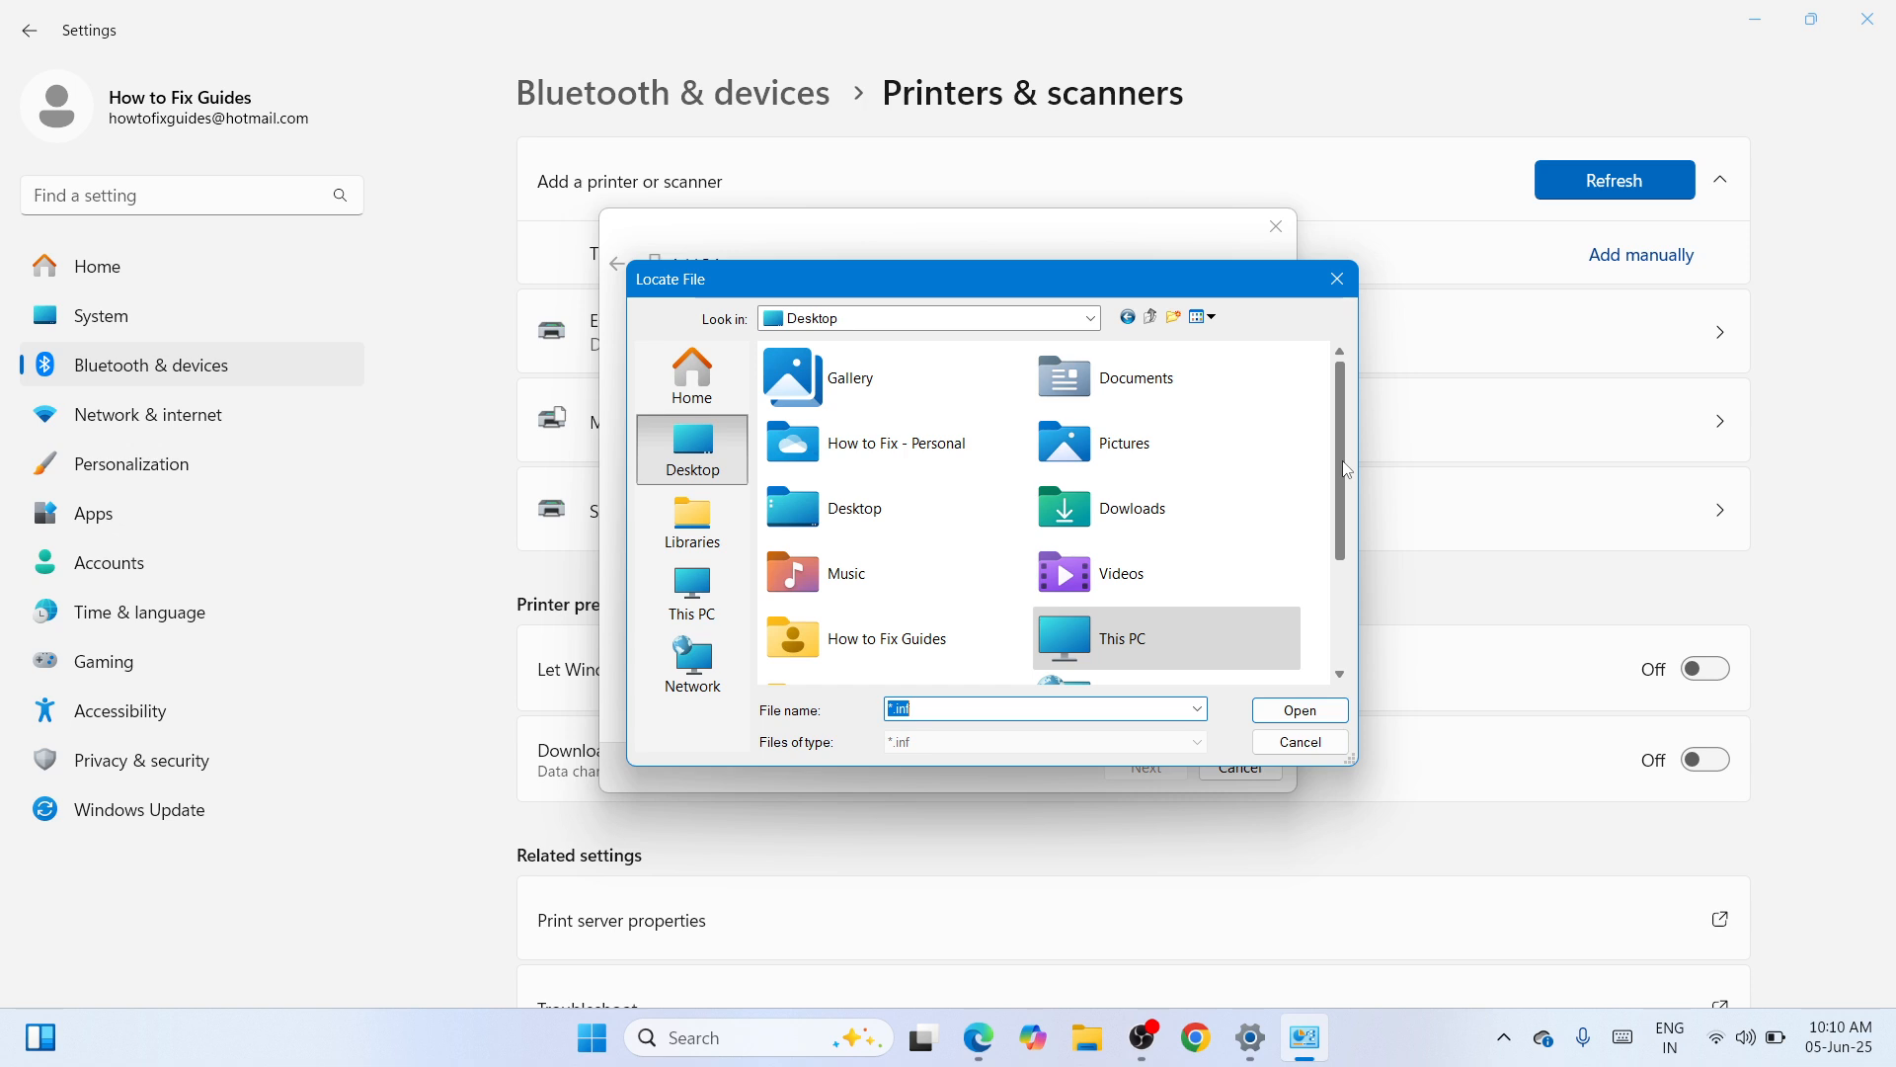
{"action": "left_click_drag", "start_coordinate": [1343, 470], "coordinate": [1347, 583]}
{"action": "left_click", "coordinate": [957, 676]}
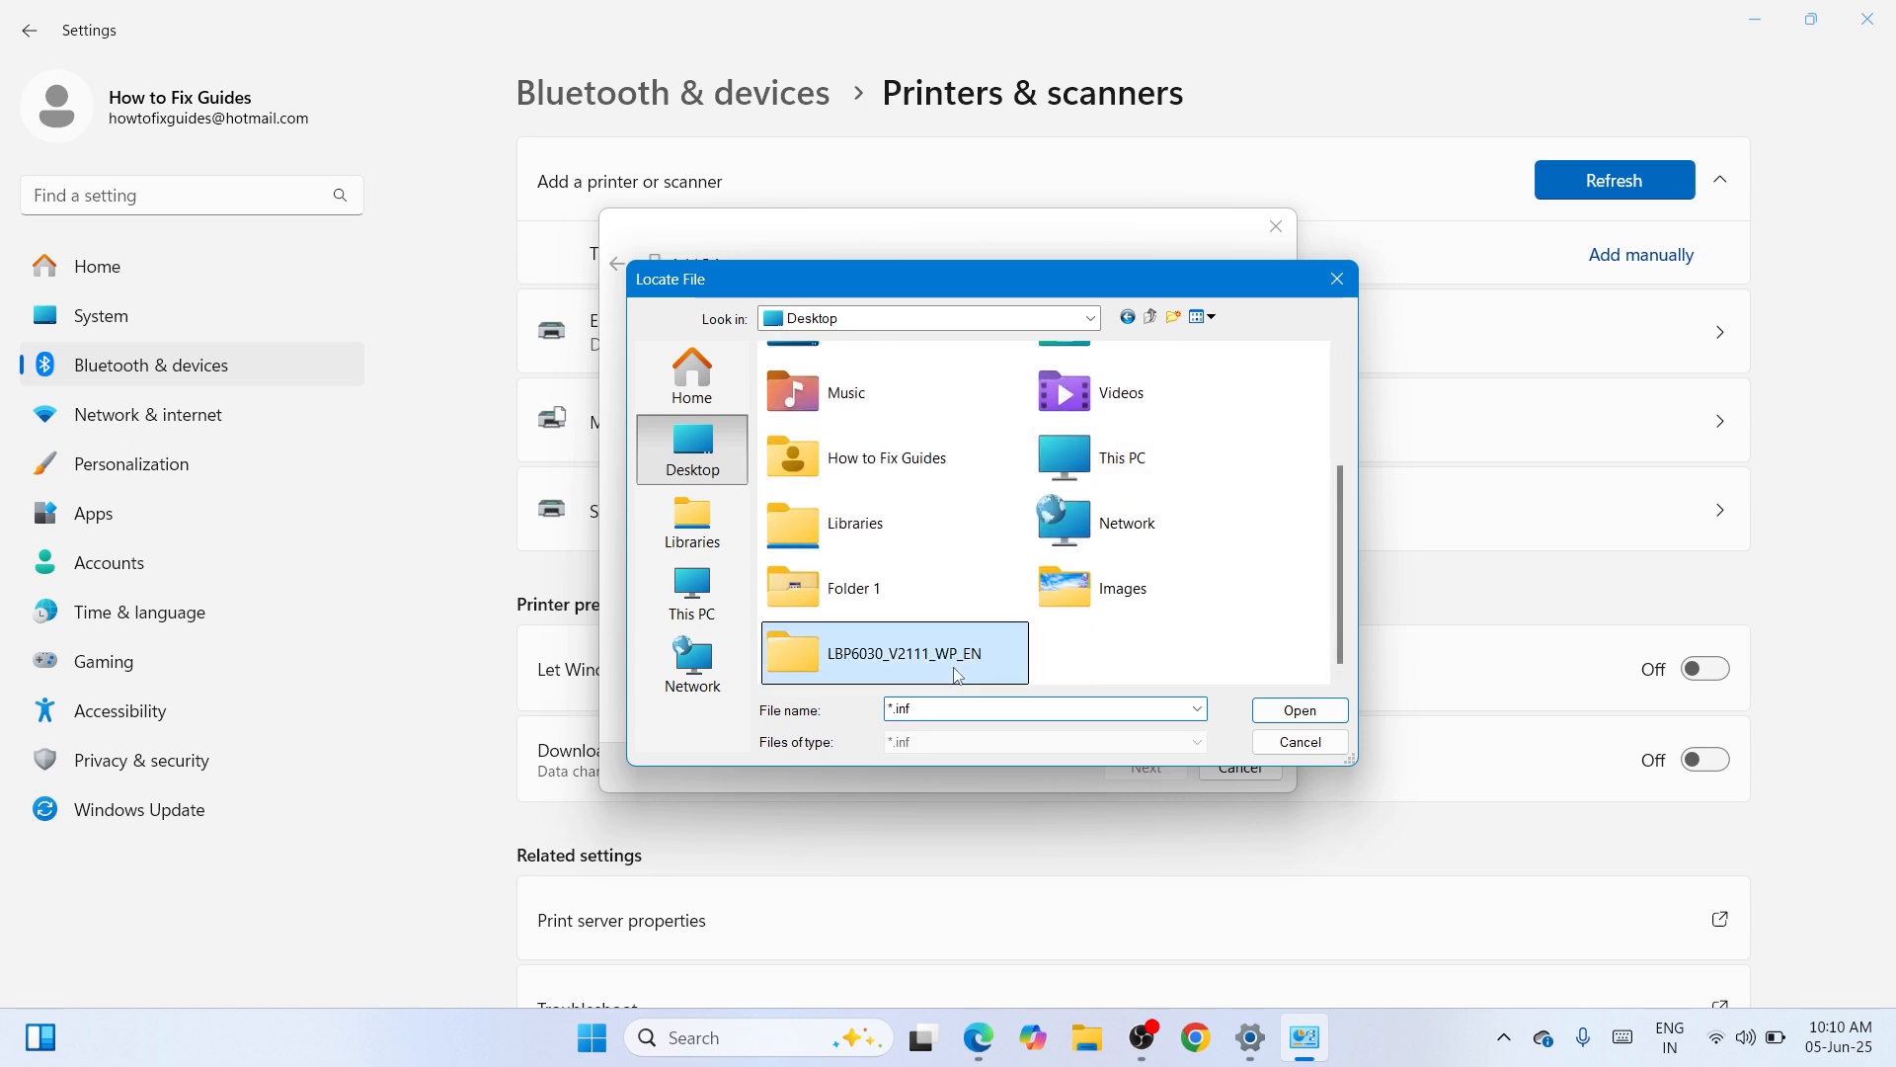
{"action": "double_click", "coordinate": [957, 675]}
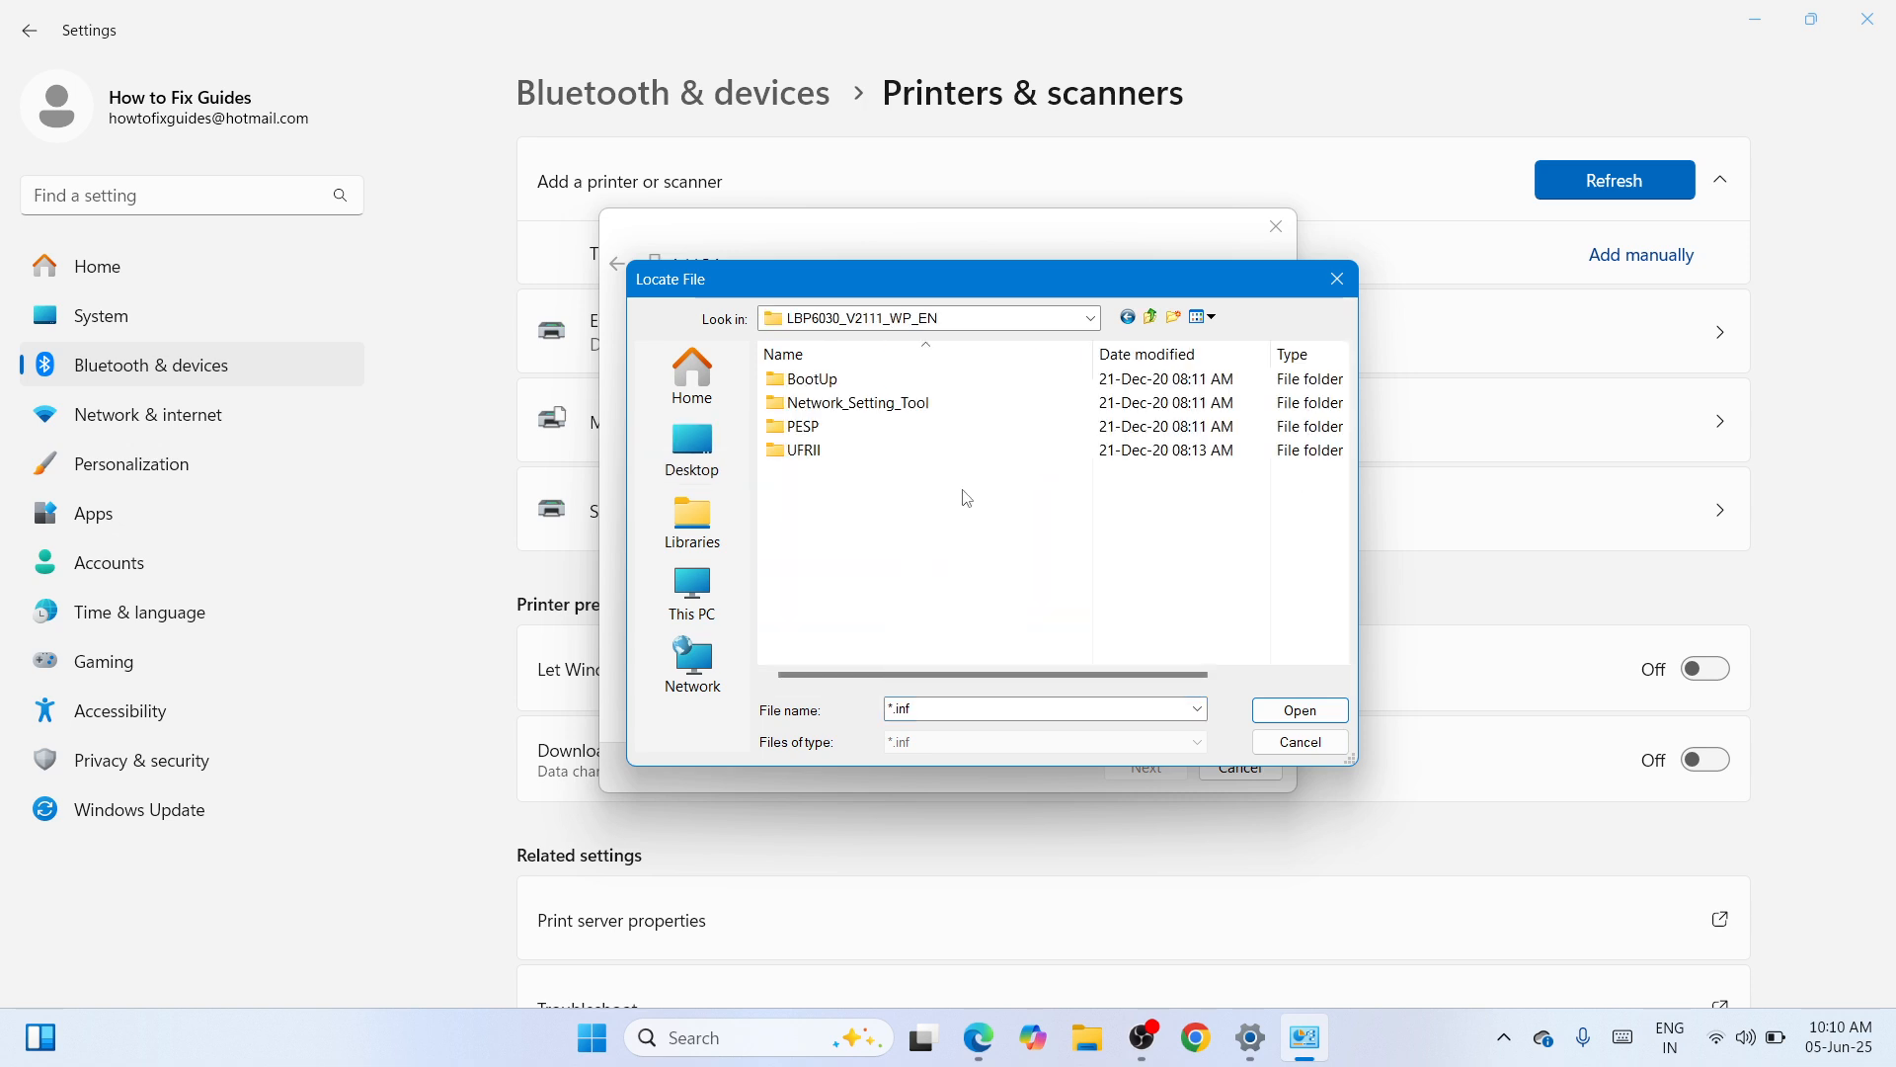
{"action": "left_click", "coordinate": [911, 452]}
{"action": "double_click", "coordinate": [968, 453]}
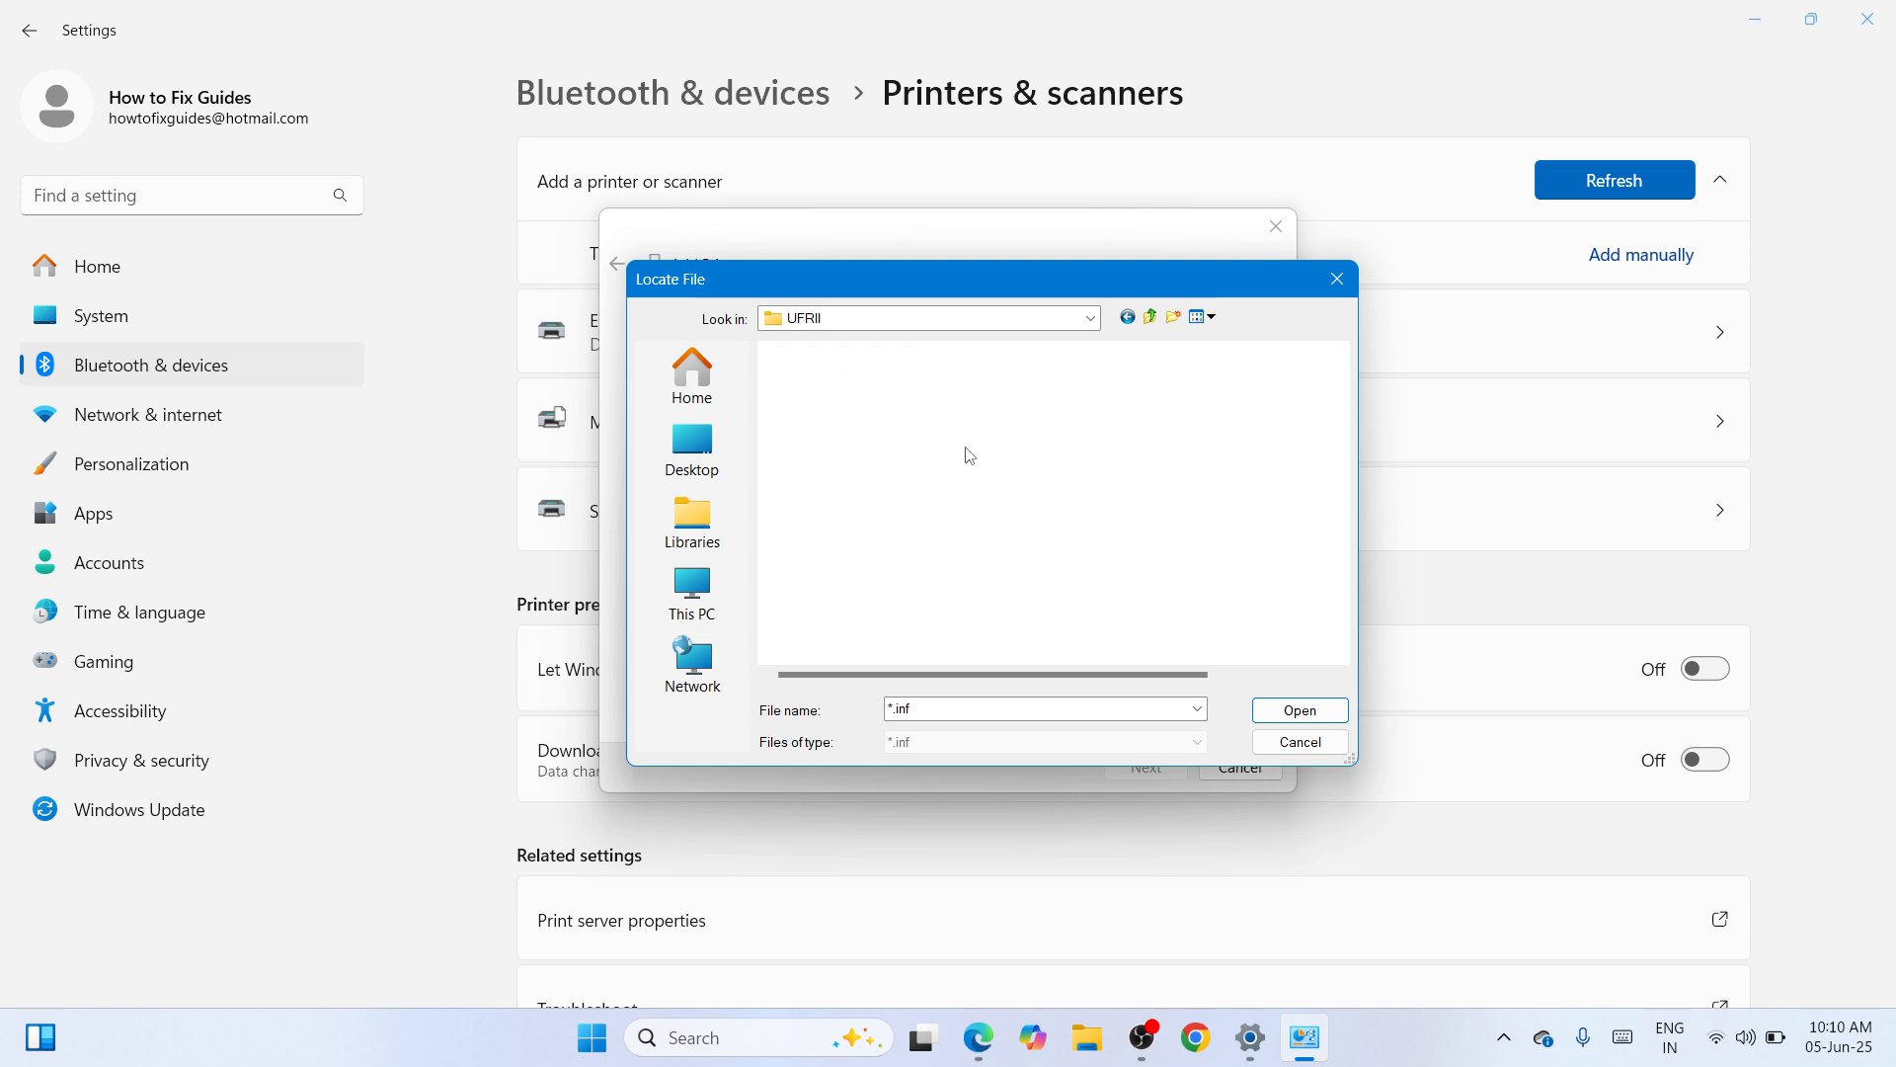
{"action": "double_click", "coordinate": [898, 377]}
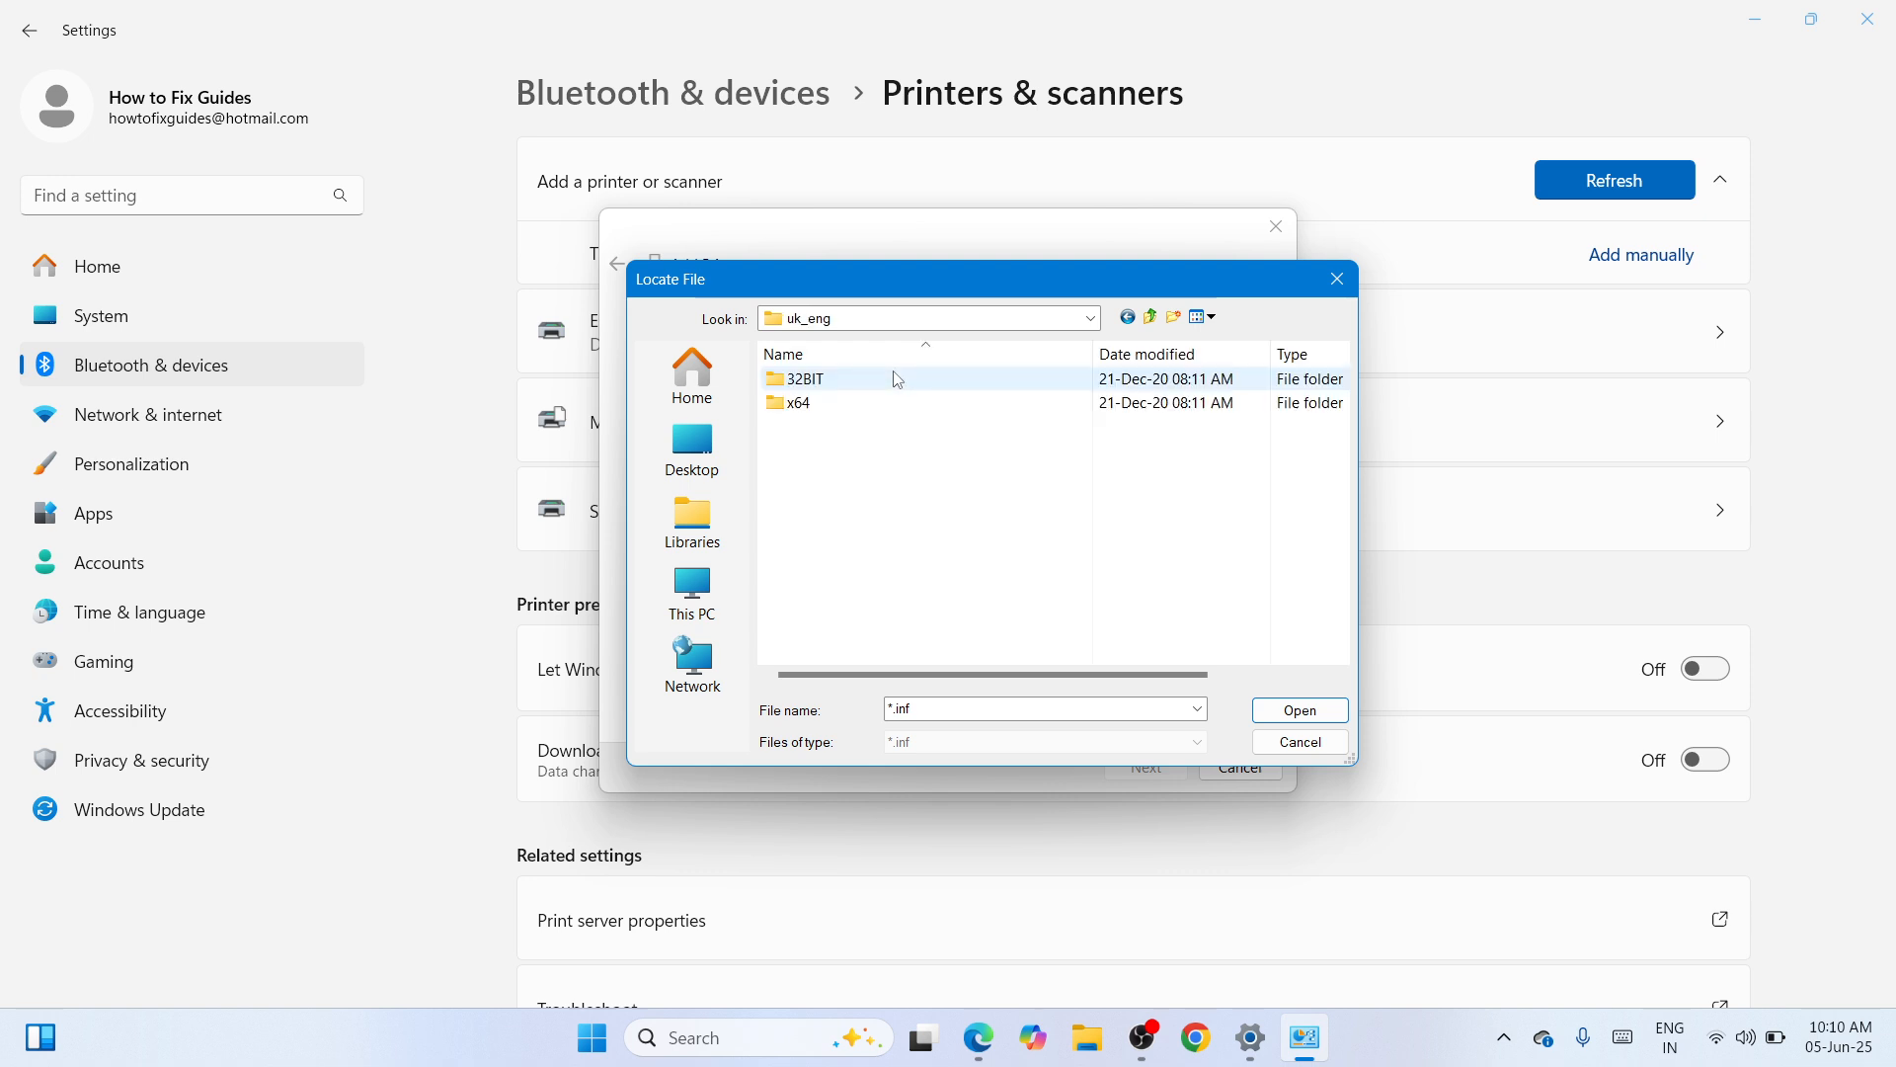
- Continue into x64 > Driver, pick CNLB0KA64.INF, and load it as the driver
{"action": "left_click", "coordinate": [887, 404]}
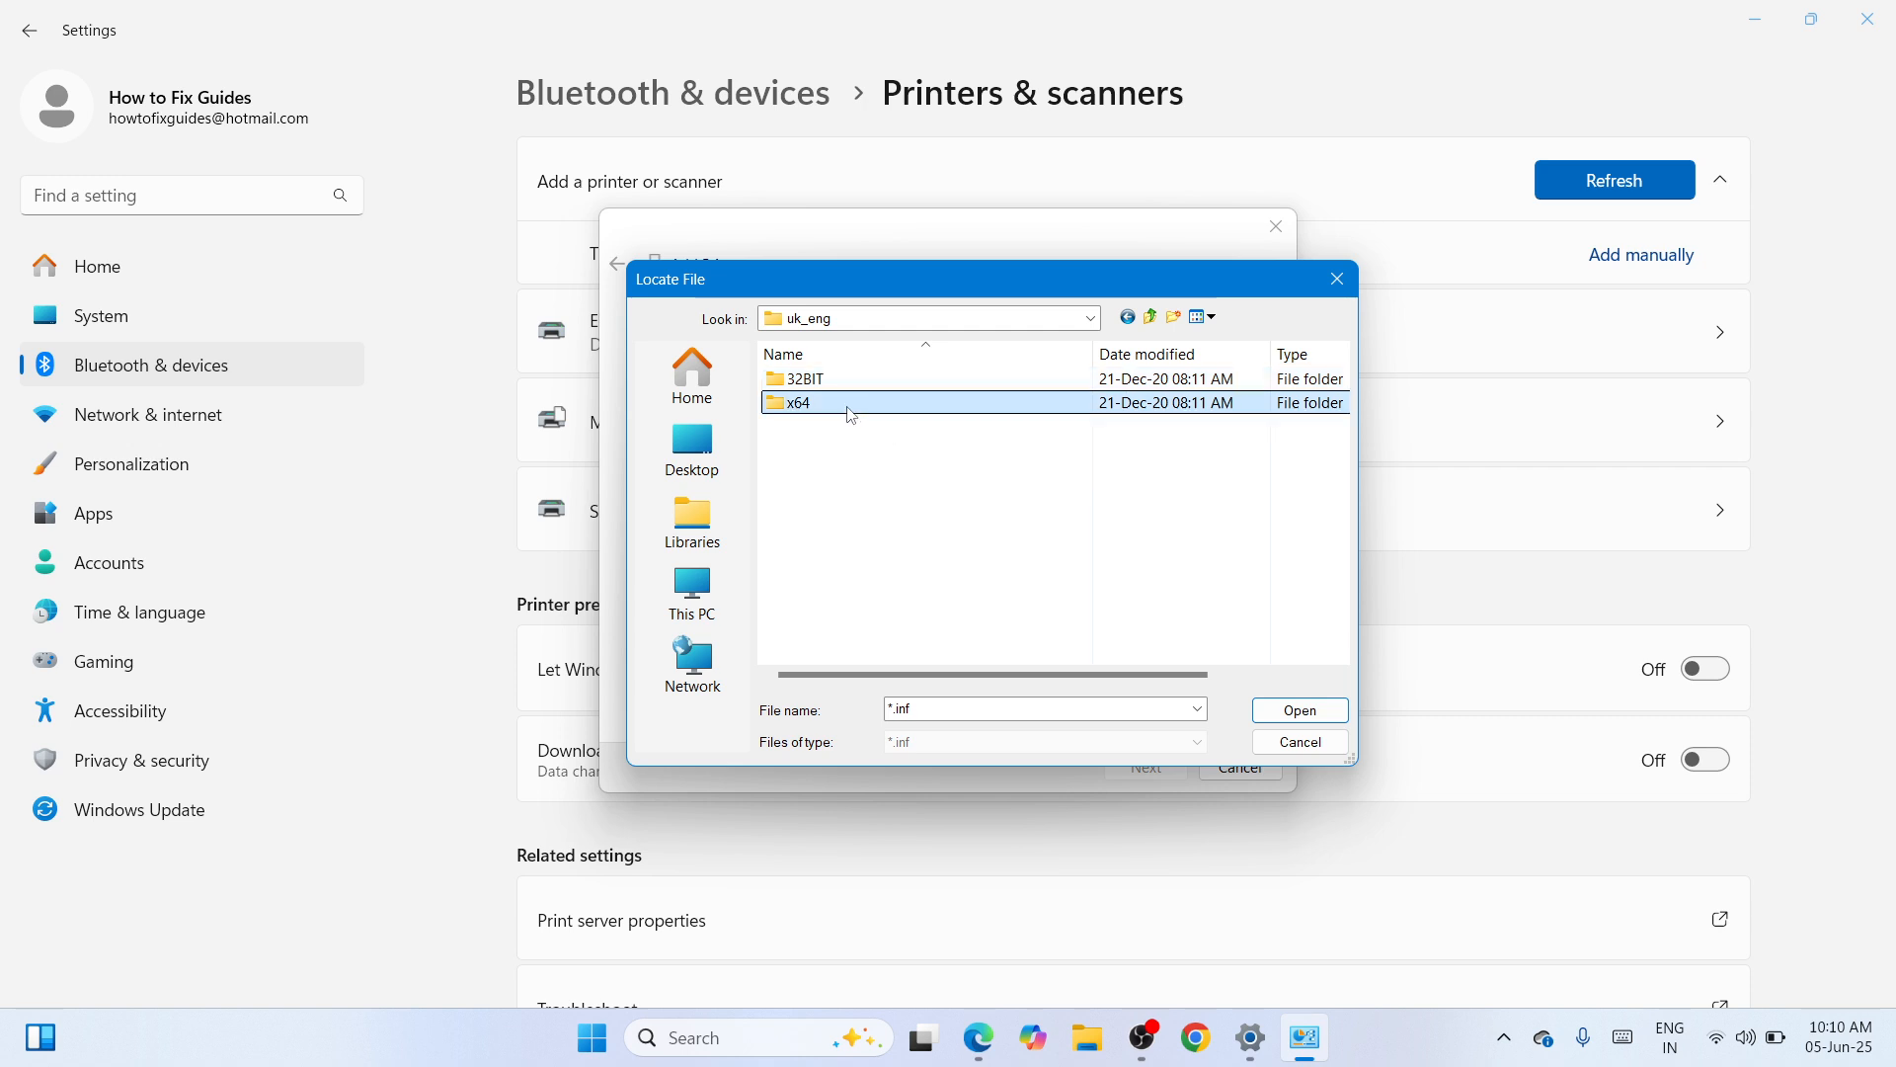
{"action": "double_click", "coordinate": [852, 405]}
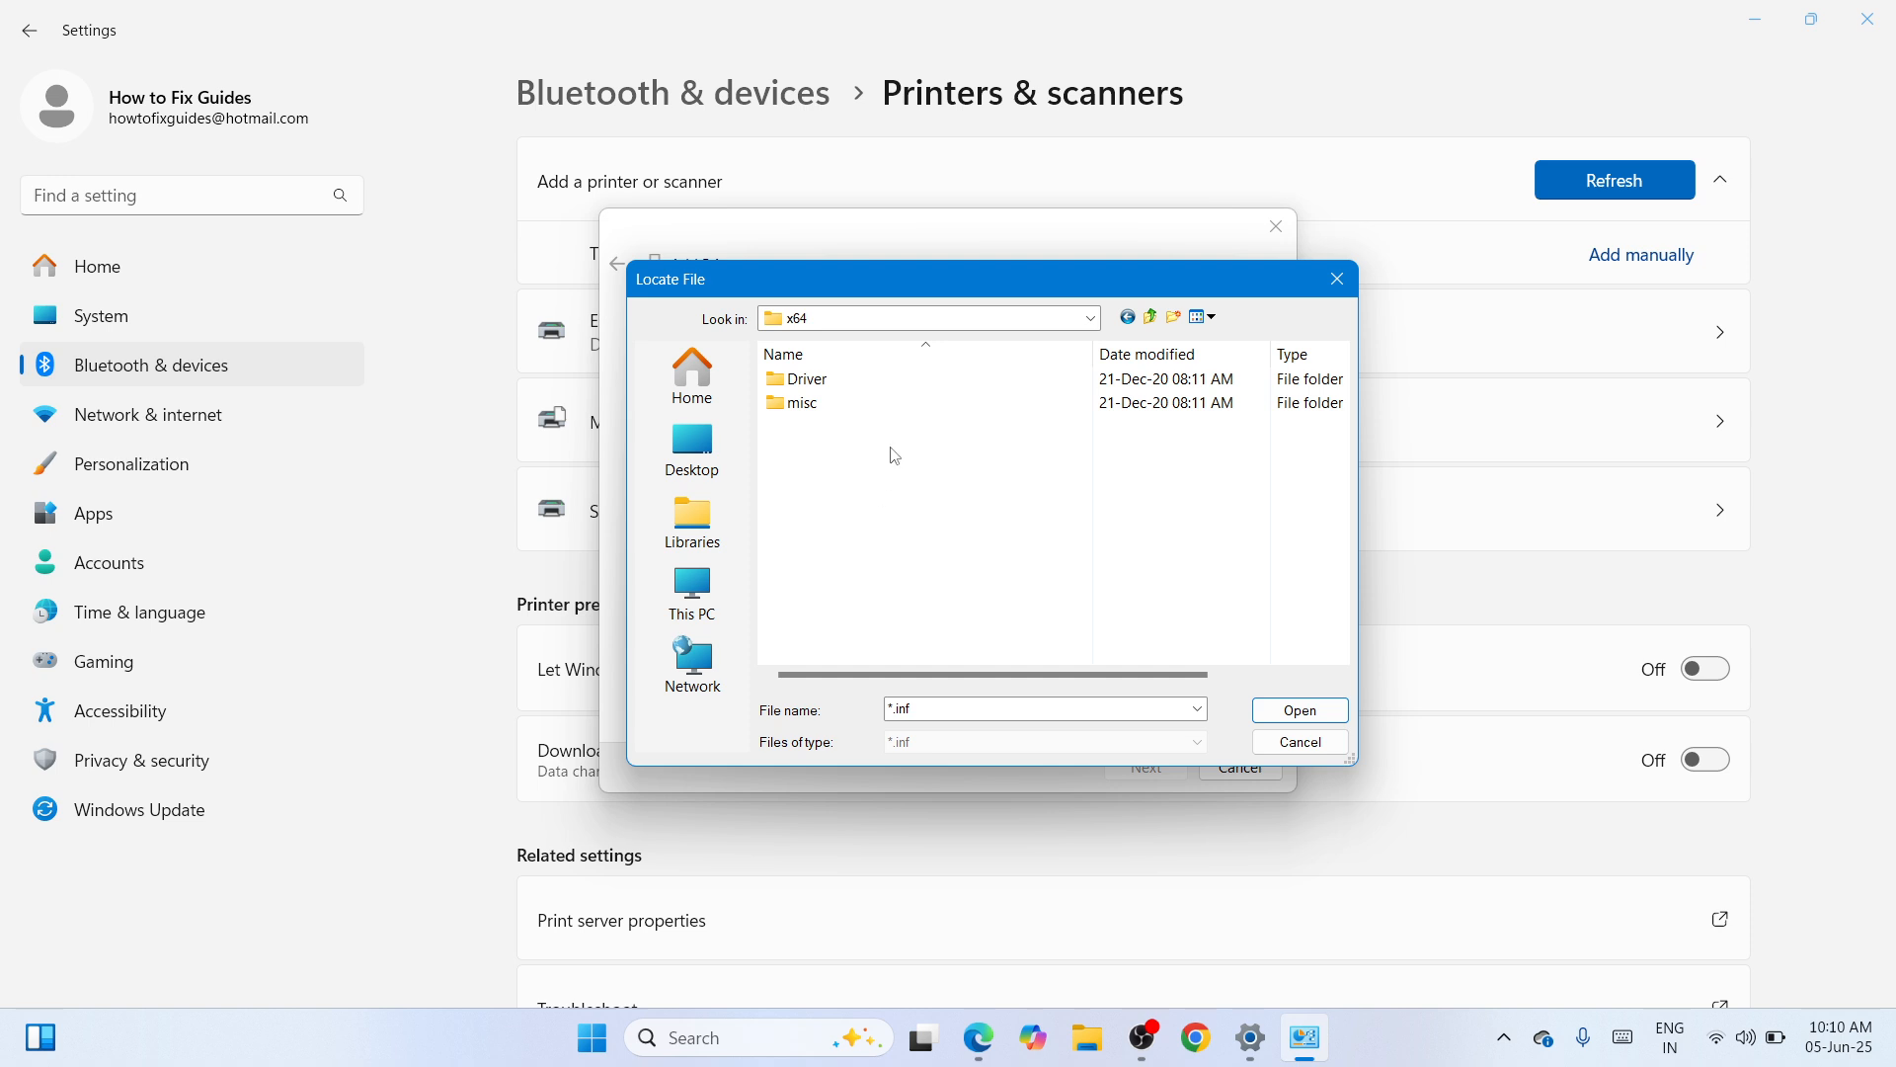
{"action": "left_click", "coordinate": [936, 381]}
{"action": "double_click", "coordinate": [969, 383]}
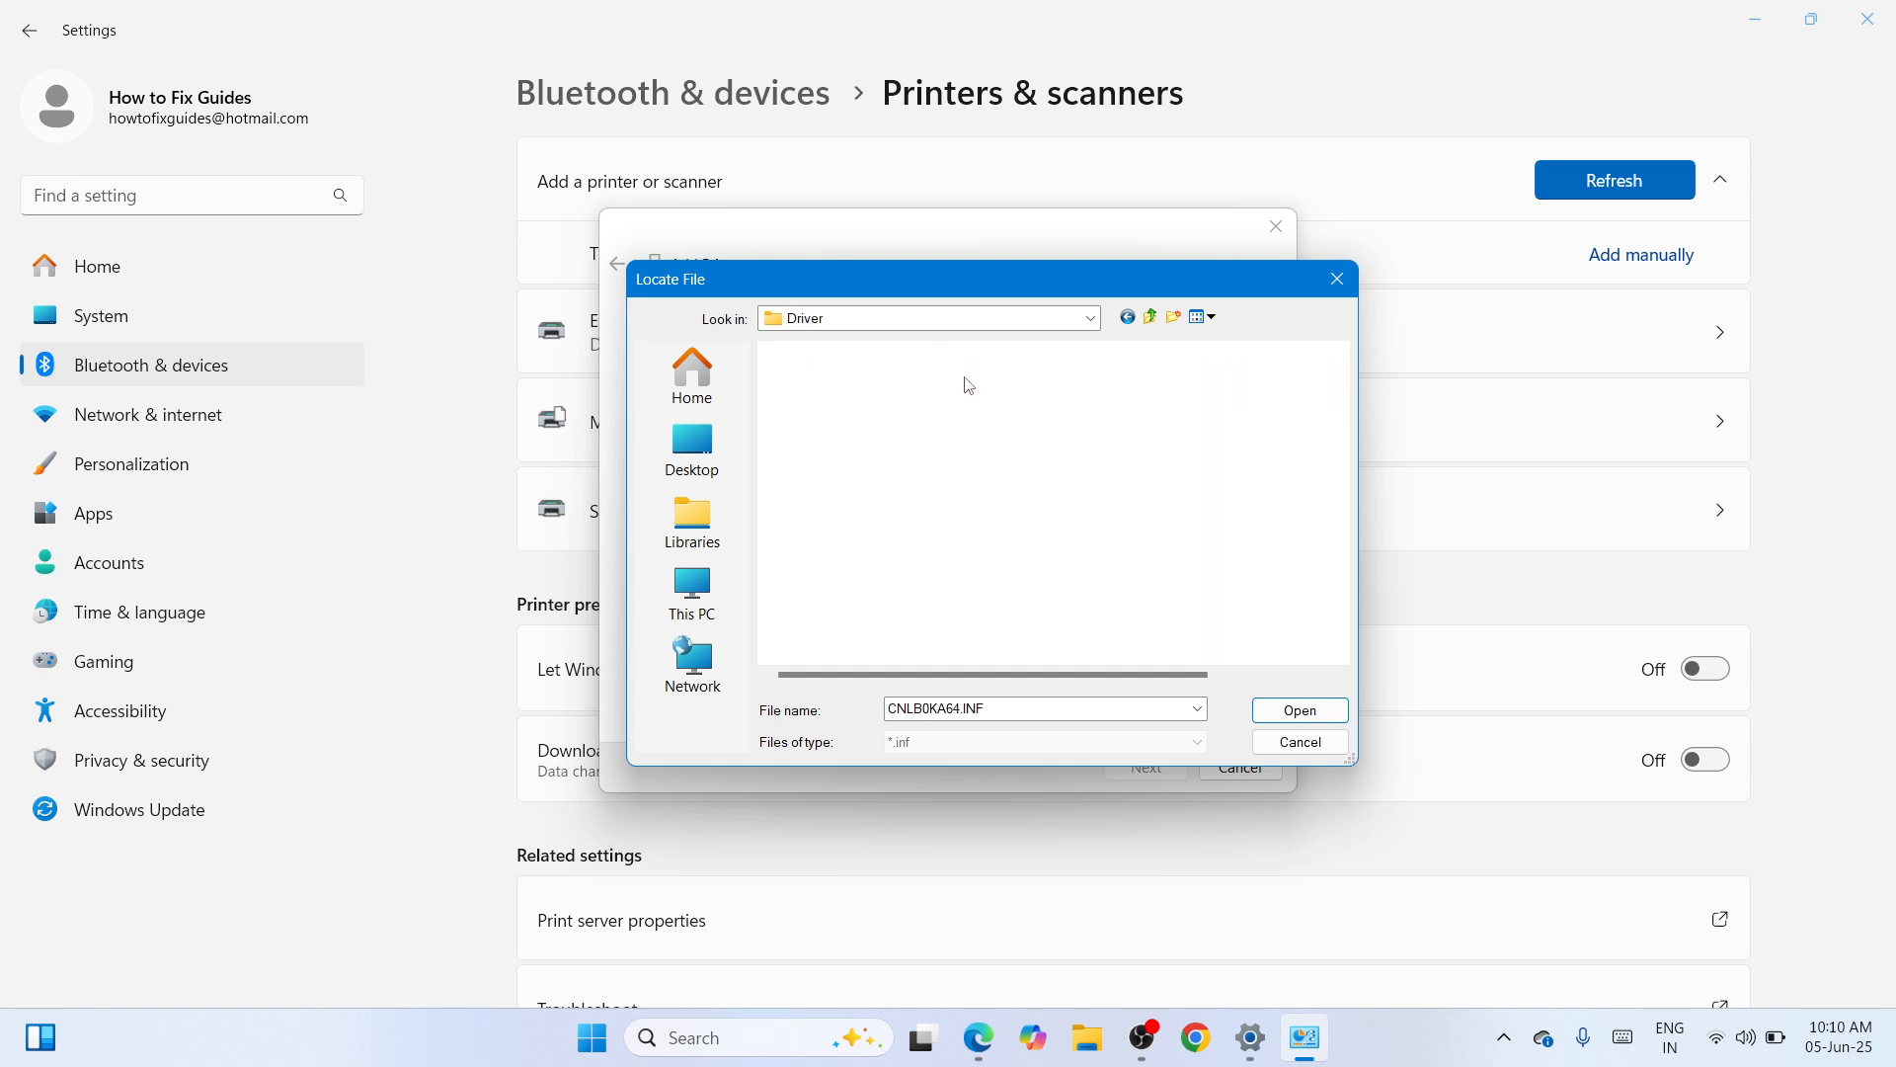
{"action": "left_click", "coordinate": [966, 385]}
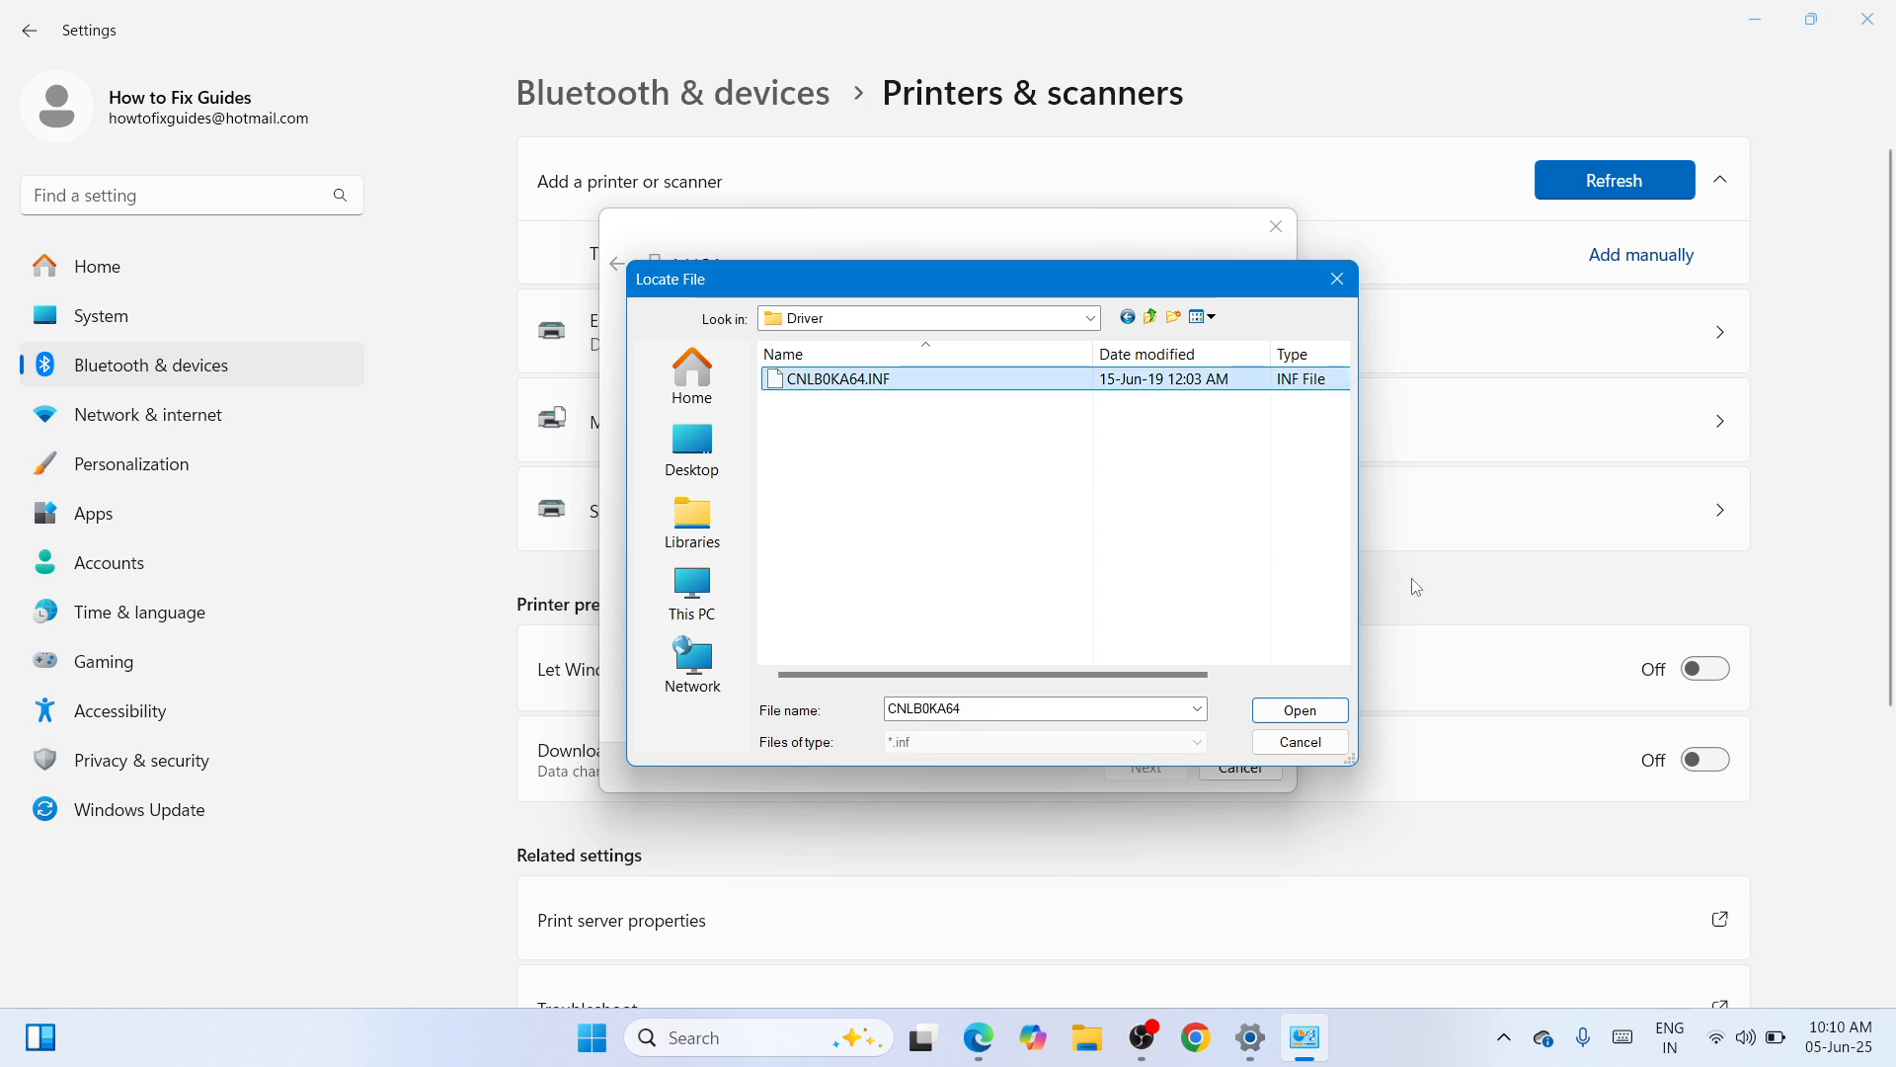
{"action": "left_click", "coordinate": [1325, 712]}
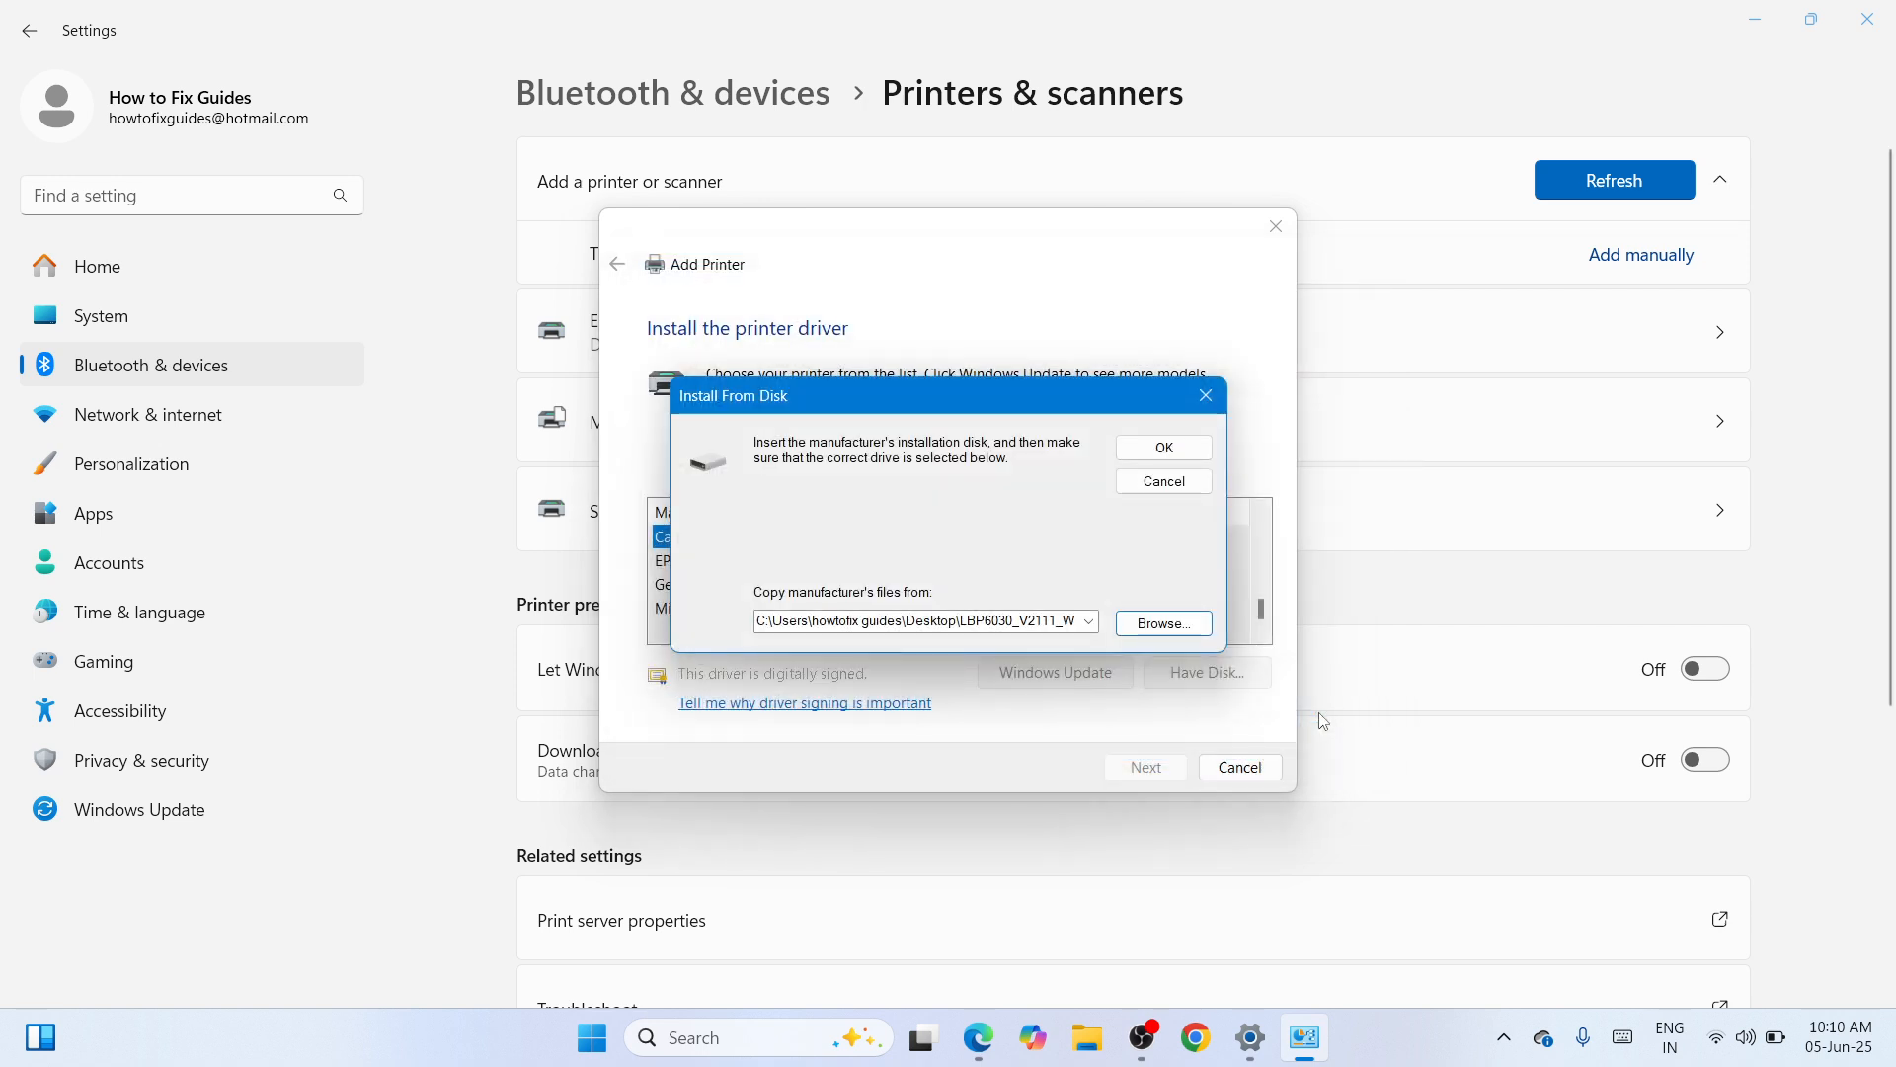
{"action": "left_click", "coordinate": [1165, 450]}
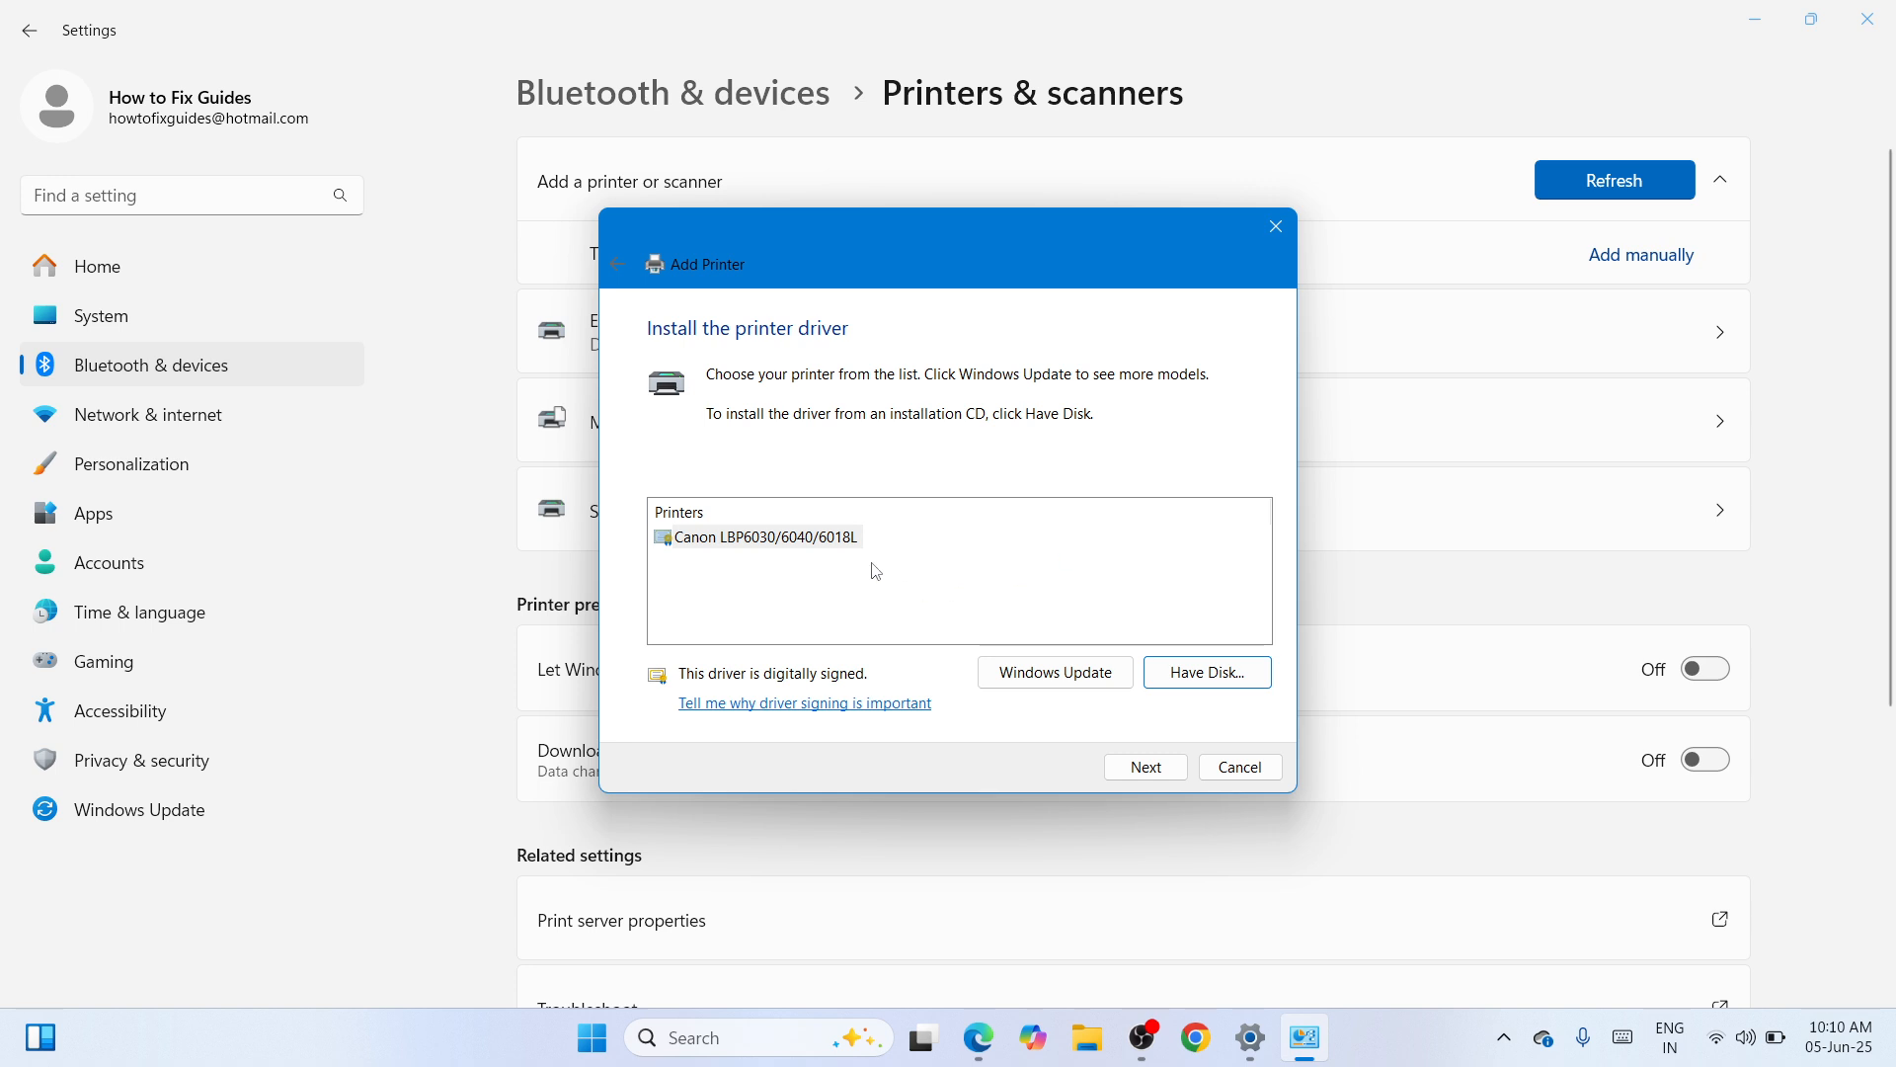
- Accept the Canon LBP6030/6040/6018L model and shorten the printer name to Canon LBP6030
{"action": "left_click", "coordinate": [1166, 761]}
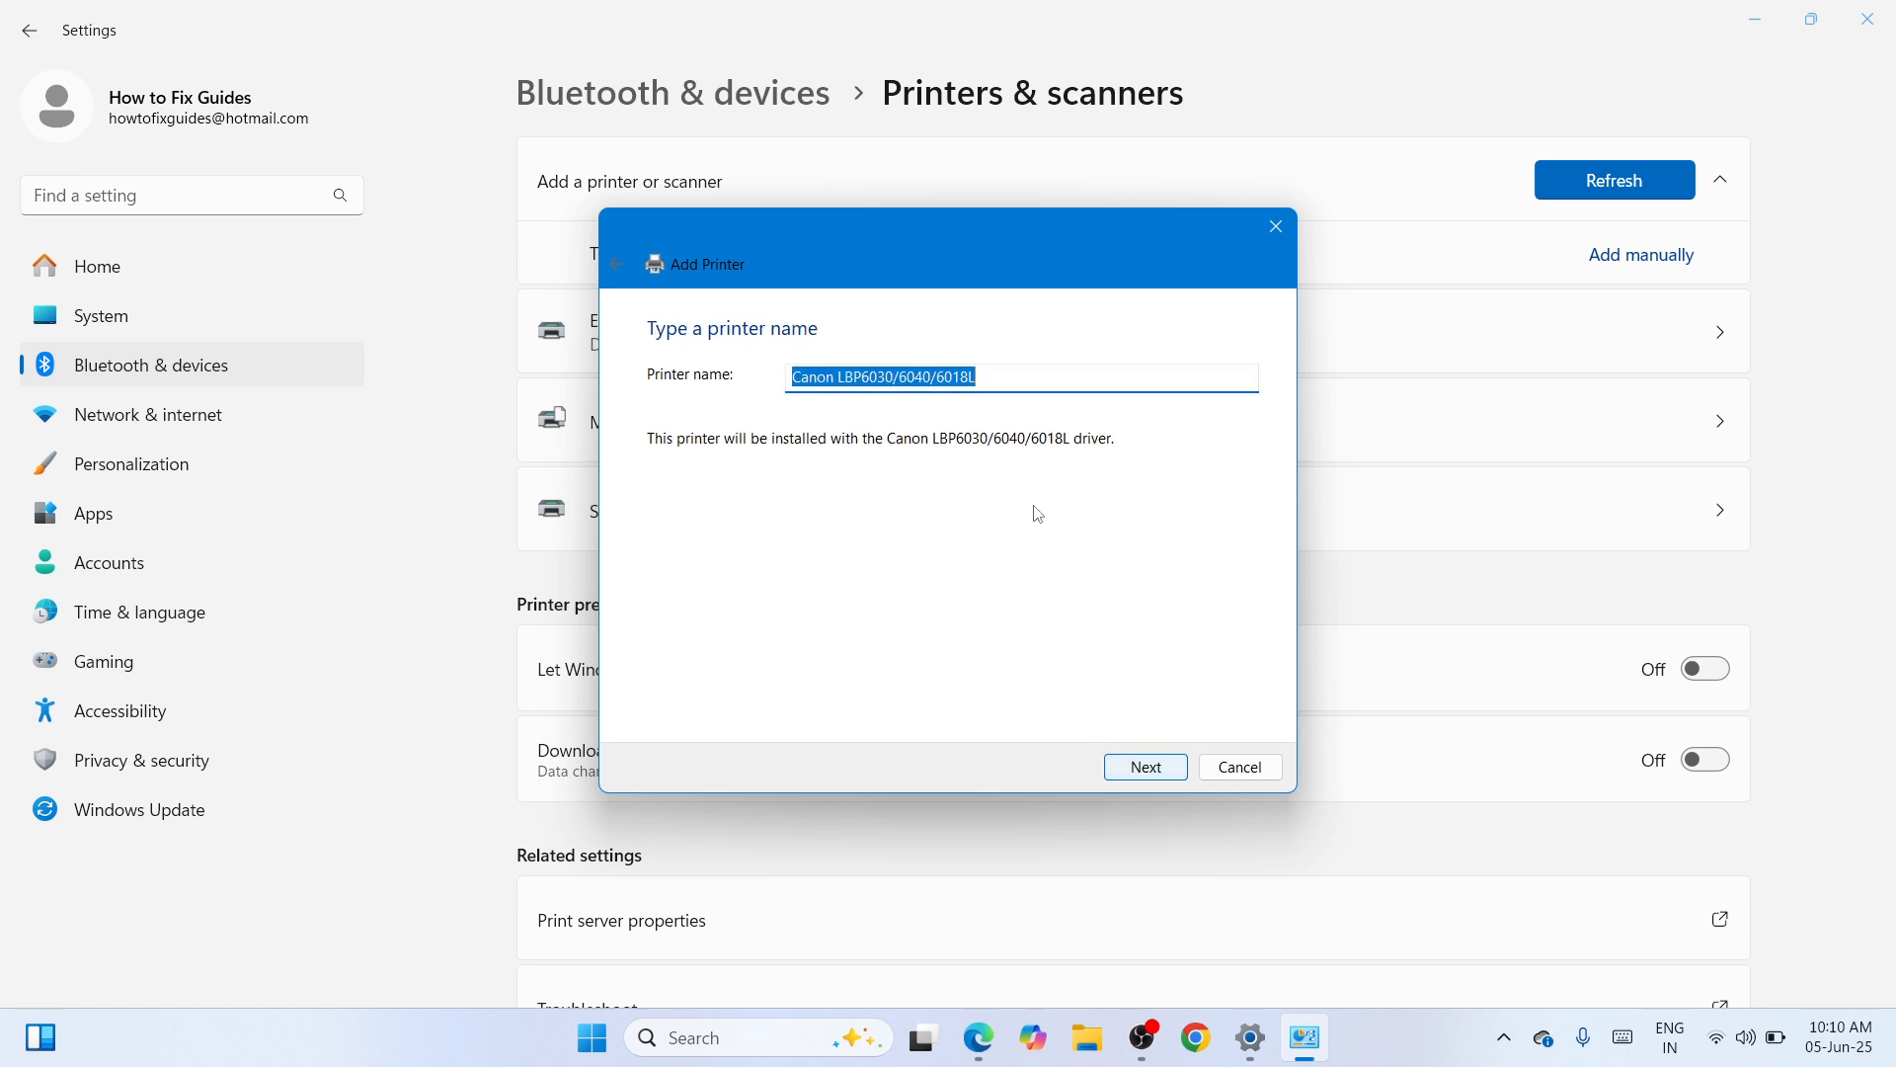
{"action": "left_click", "coordinate": [1000, 376]}
{"action": "key", "text": "BackSpace"}
{"action": "key", "text": "BackSpace"}
{"action": "key", "text": "BackSpace"}
{"action": "key", "text": "BackSpace"}
{"action": "key", "text": "BackSpace"}
{"action": "key", "text": "BackSpace"}
{"action": "key", "text": "BackSpace"}
{"action": "key", "text": "BackSpace"}
{"action": "key", "text": "BackSpace"}
{"action": "key", "text": "BackSpace"}
{"action": "key", "text": "BackSpace"}
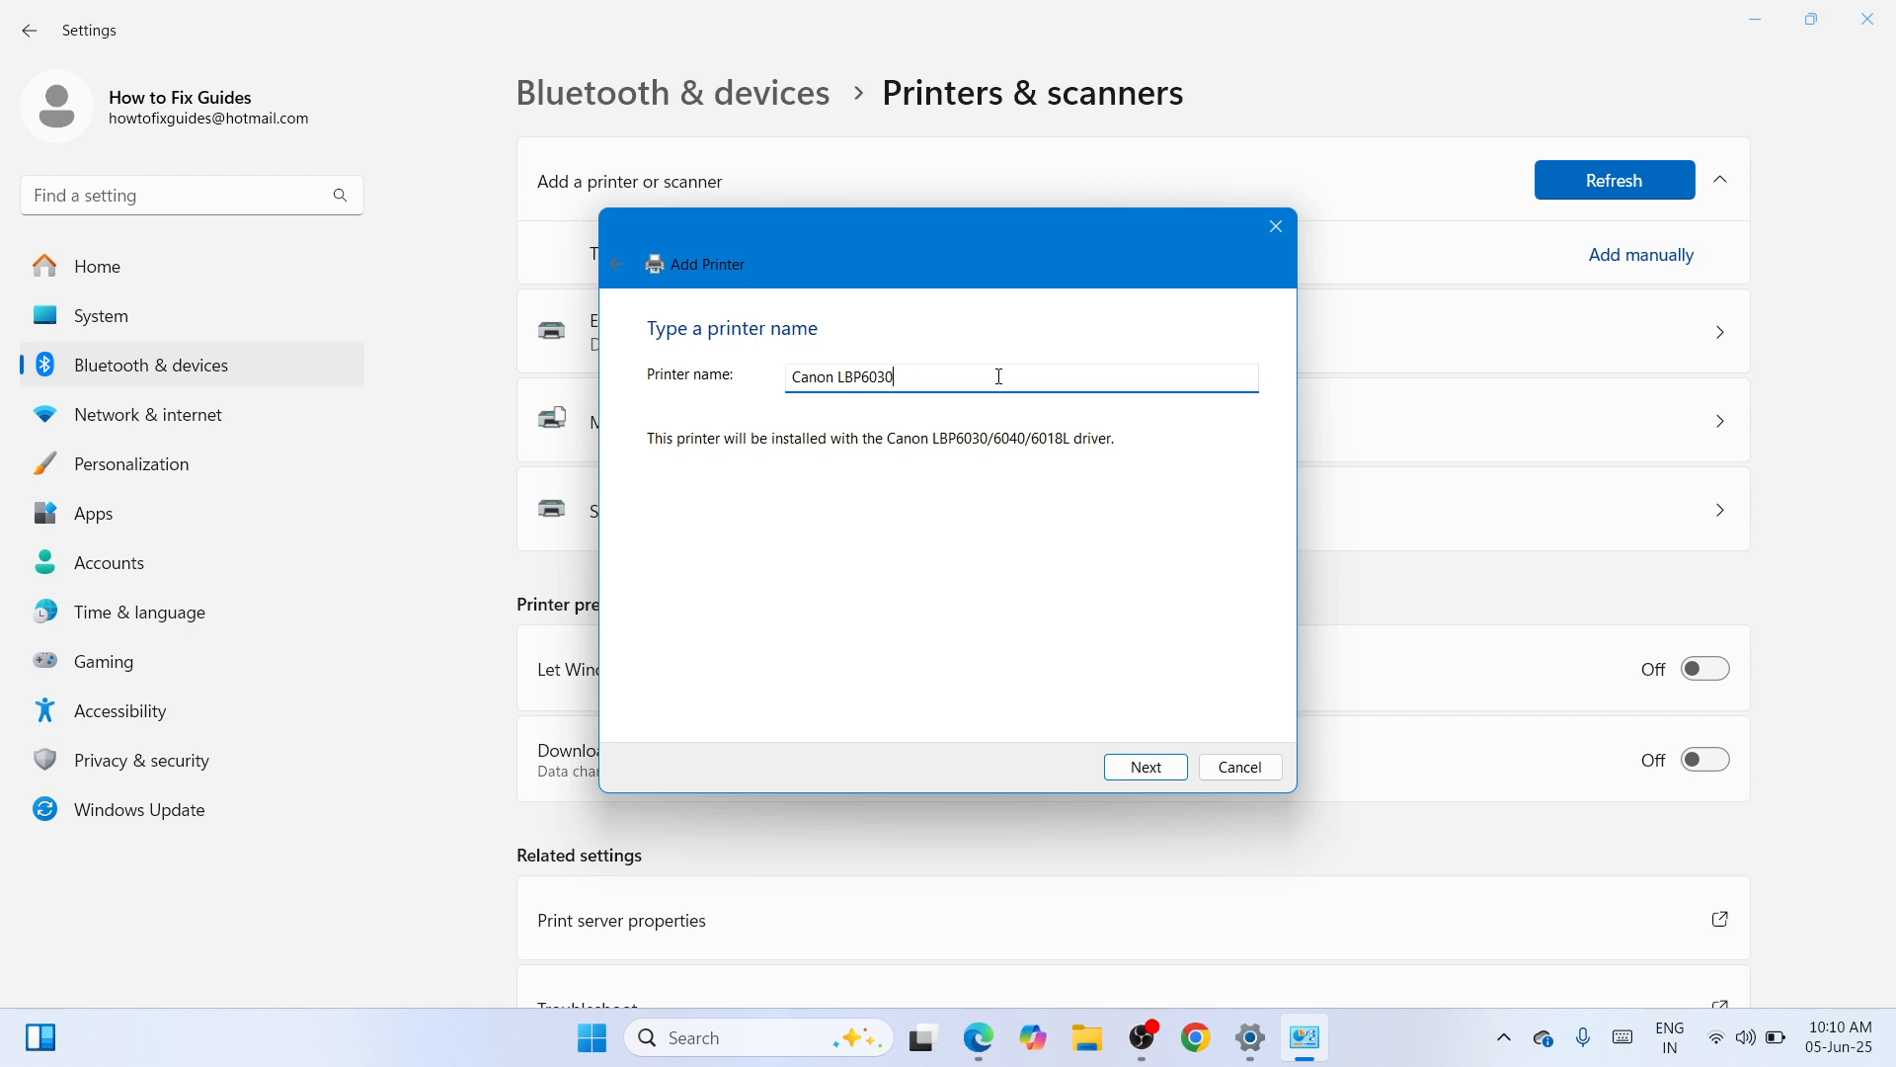
- Install the printer without sharing, finish the wizard, and open the Canon LBP6030 entry
{"action": "left_click", "coordinate": [1156, 776]}
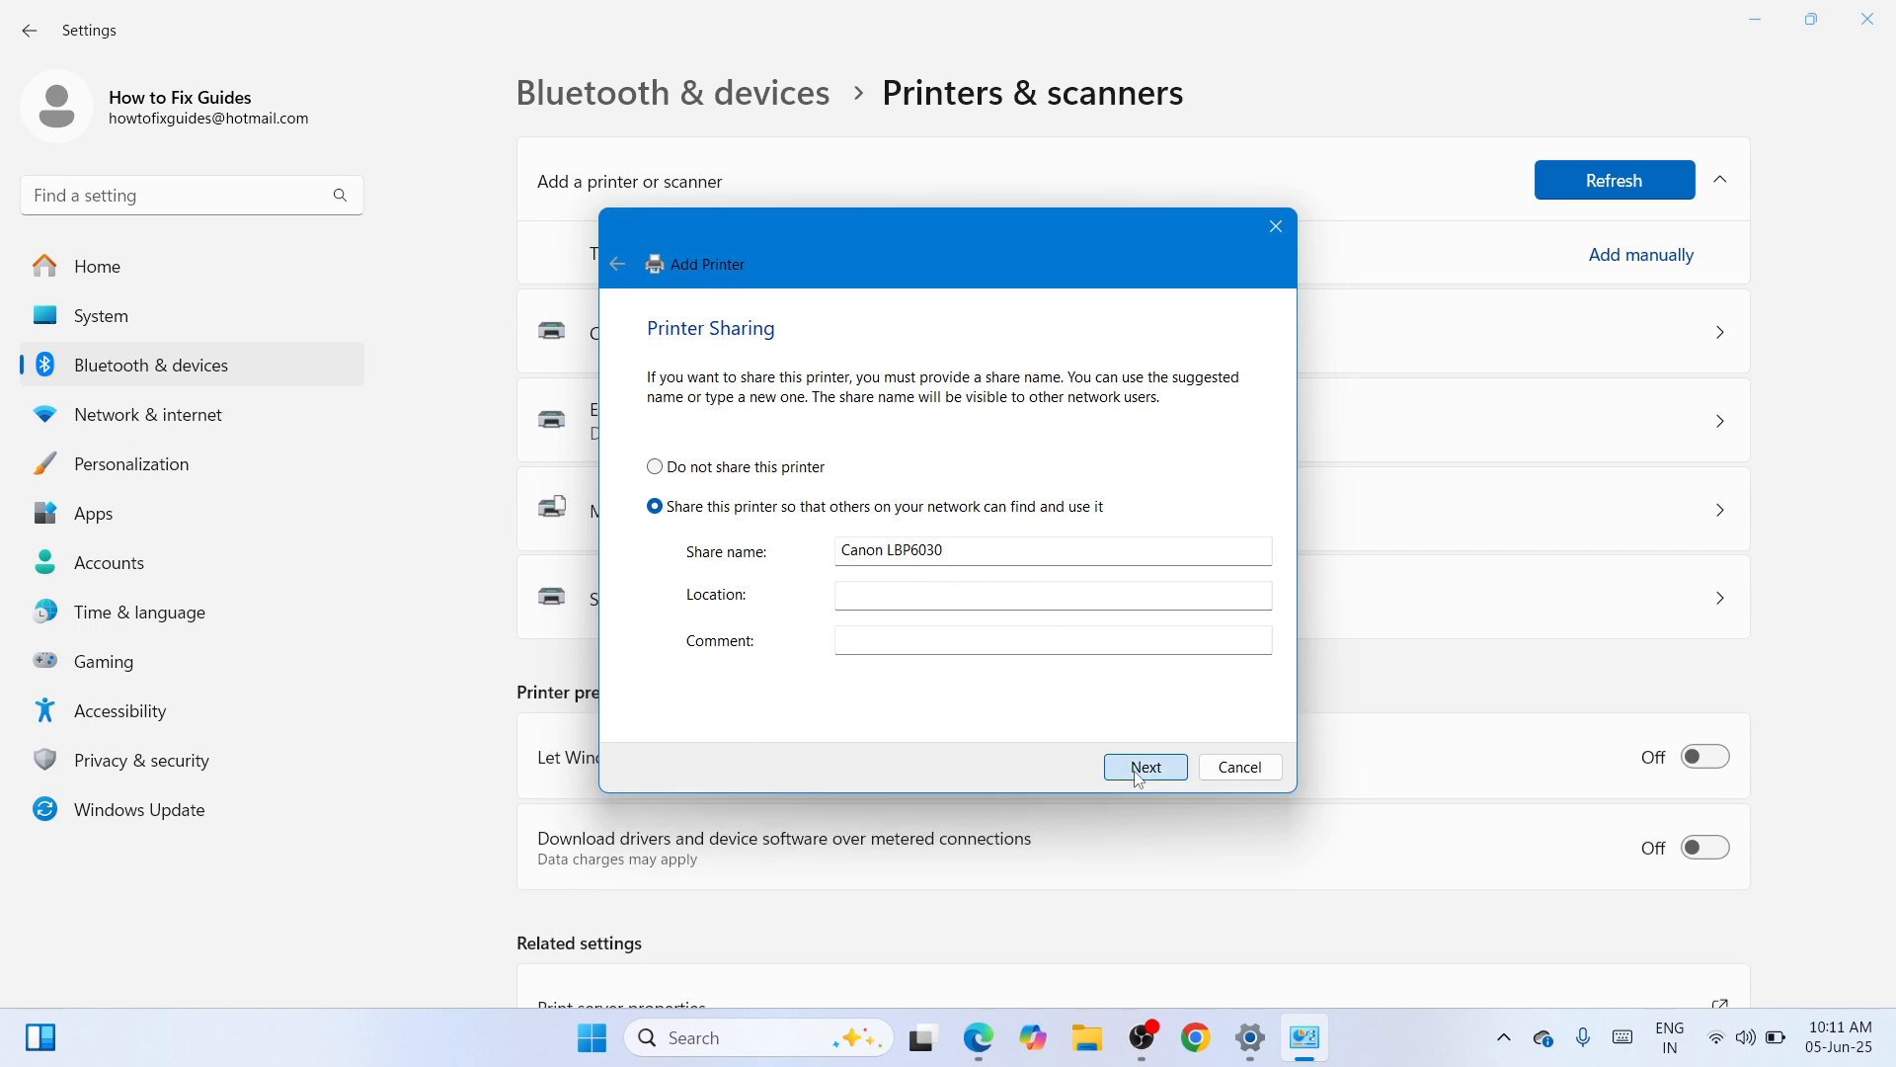
{"action": "left_click", "coordinate": [1164, 778]}
{"action": "left_click", "coordinate": [1162, 775]}
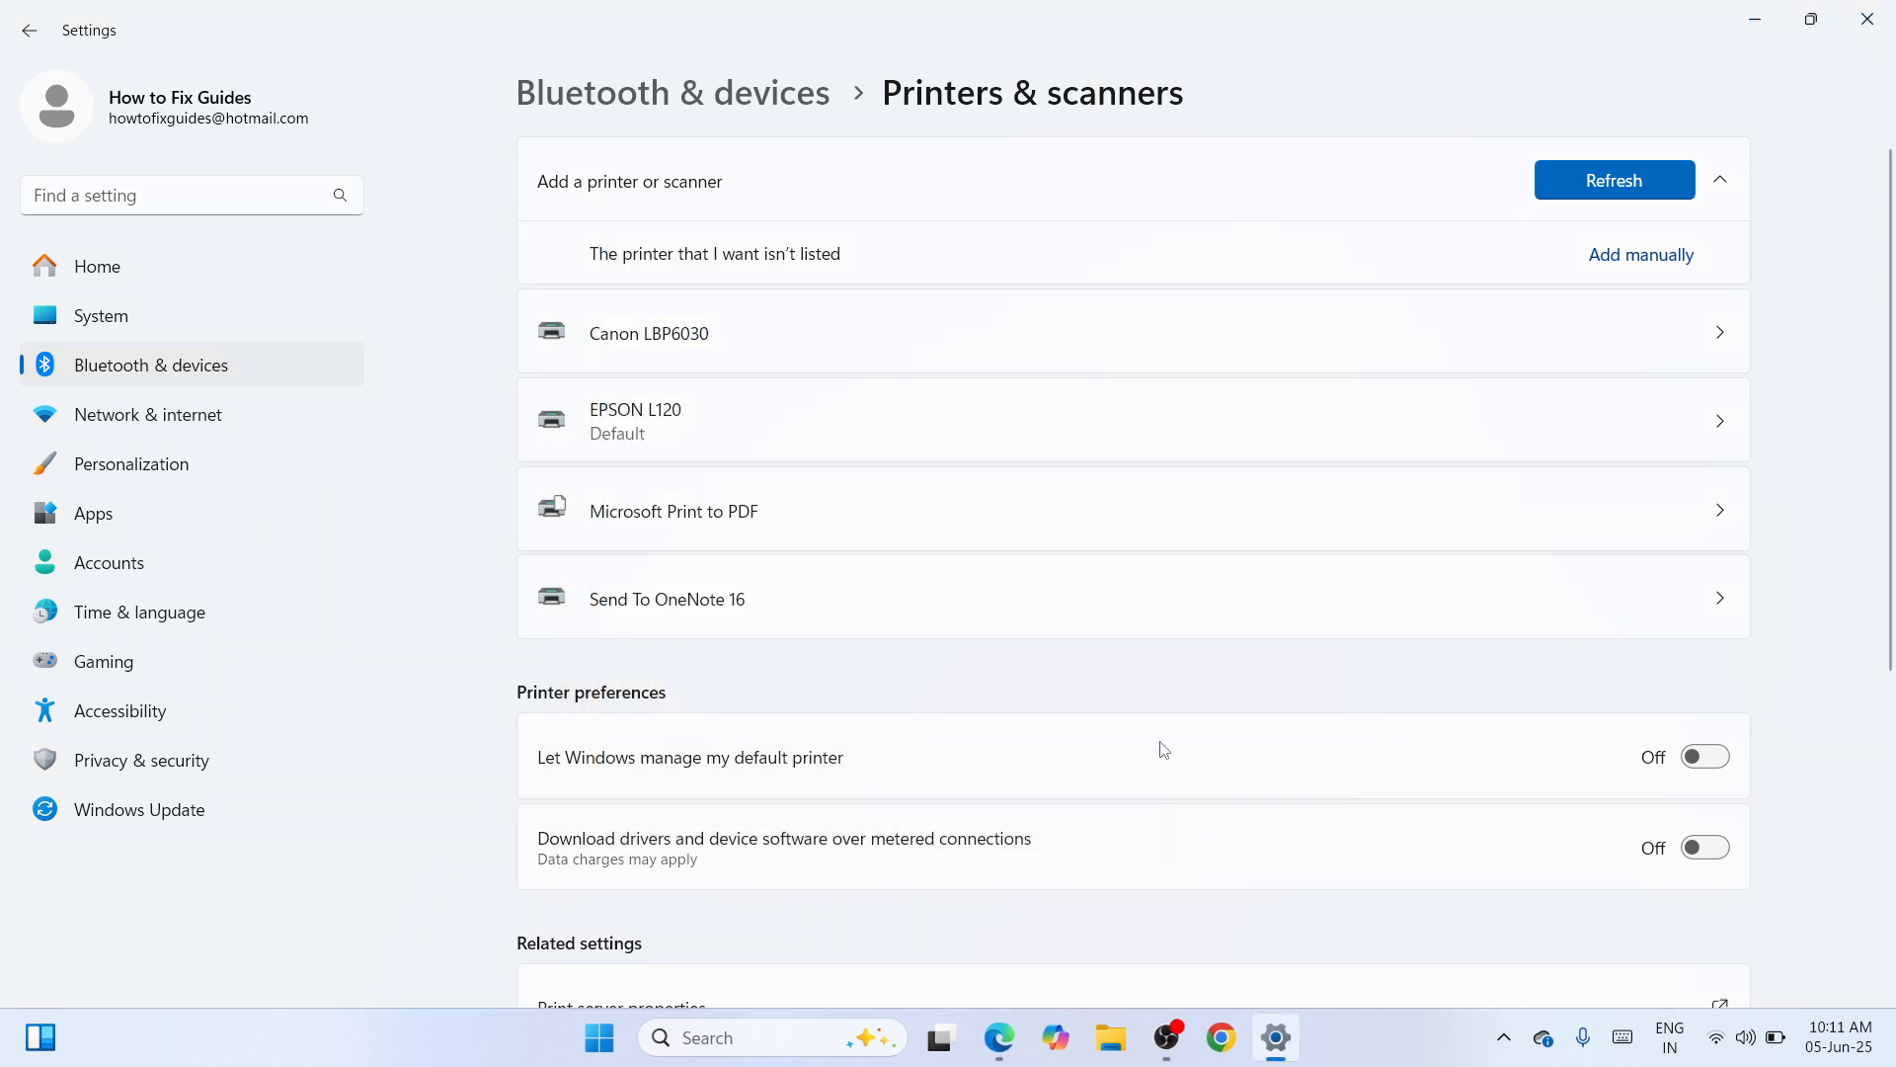
{"action": "left_click", "coordinate": [1215, 349]}
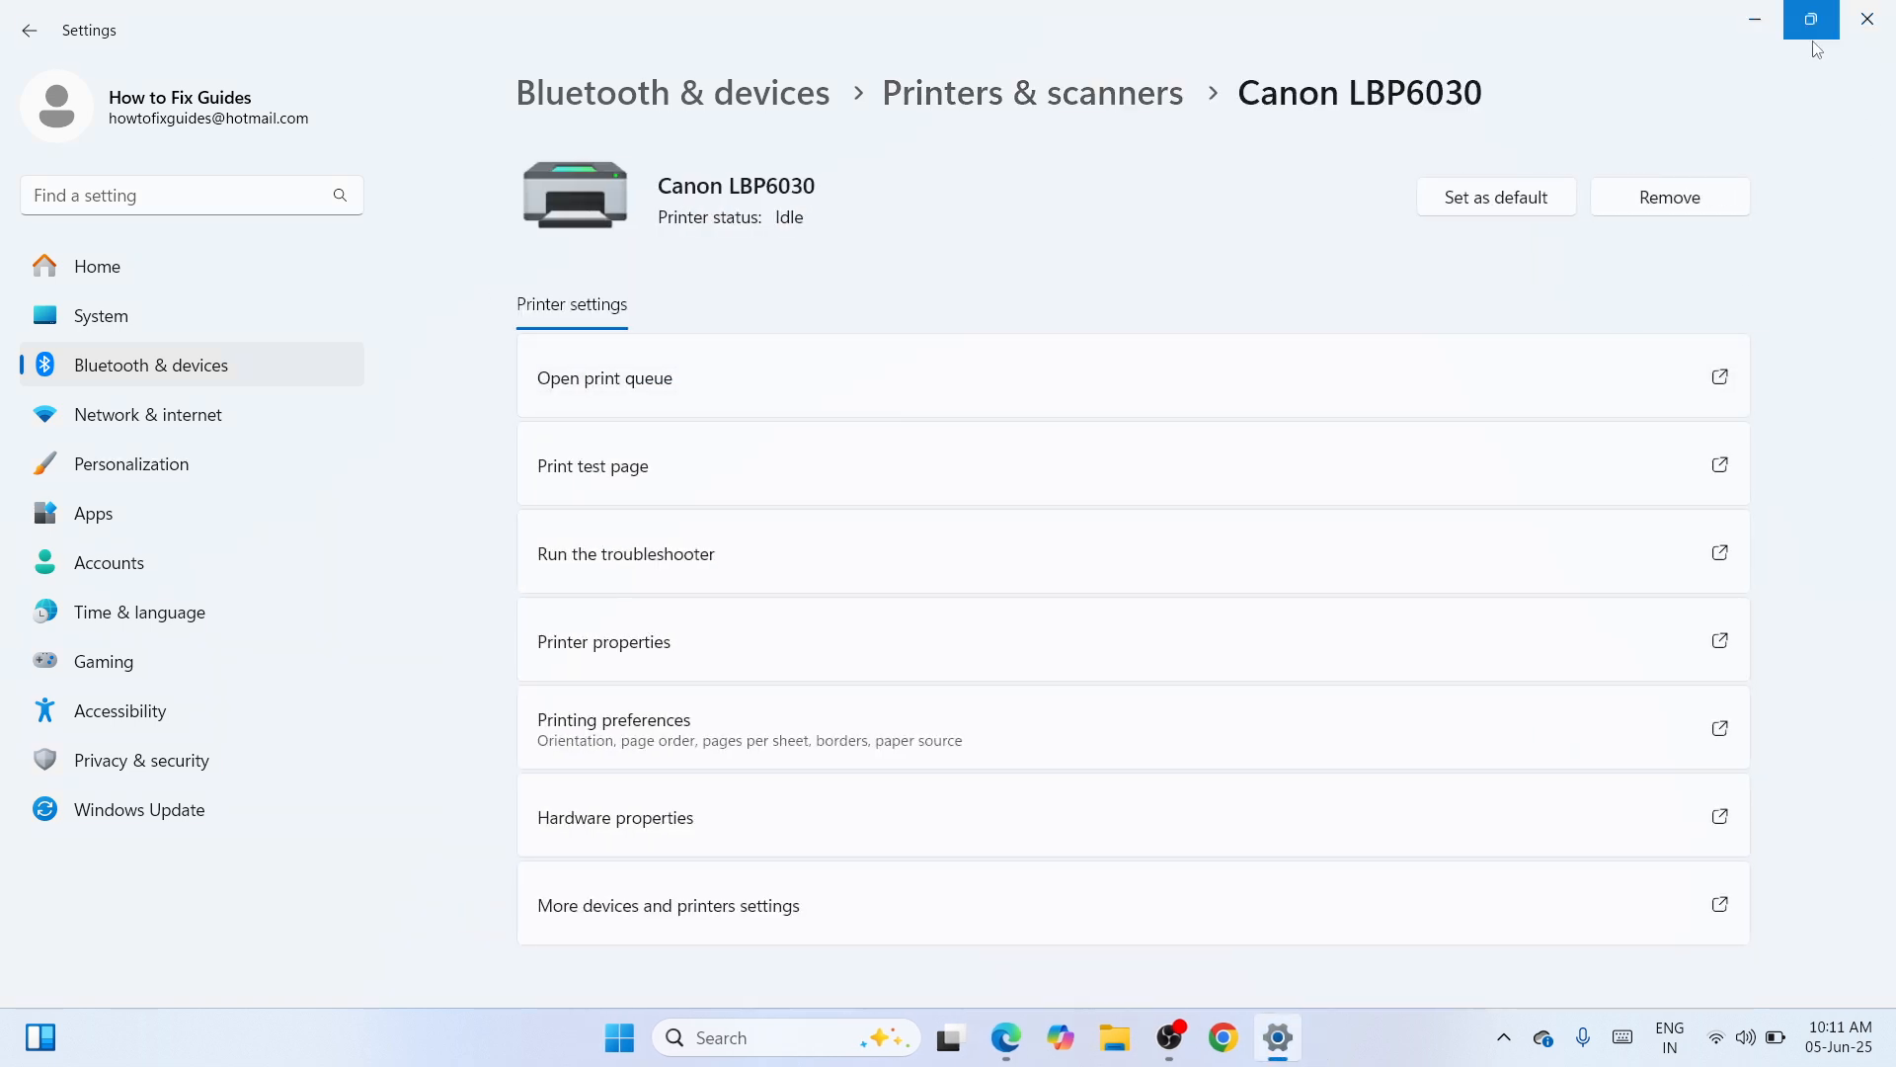
- Minimize the Settings window showing Canon LBP6030's details to reveal the desktop
{"action": "left_click", "coordinate": [1766, 18]}
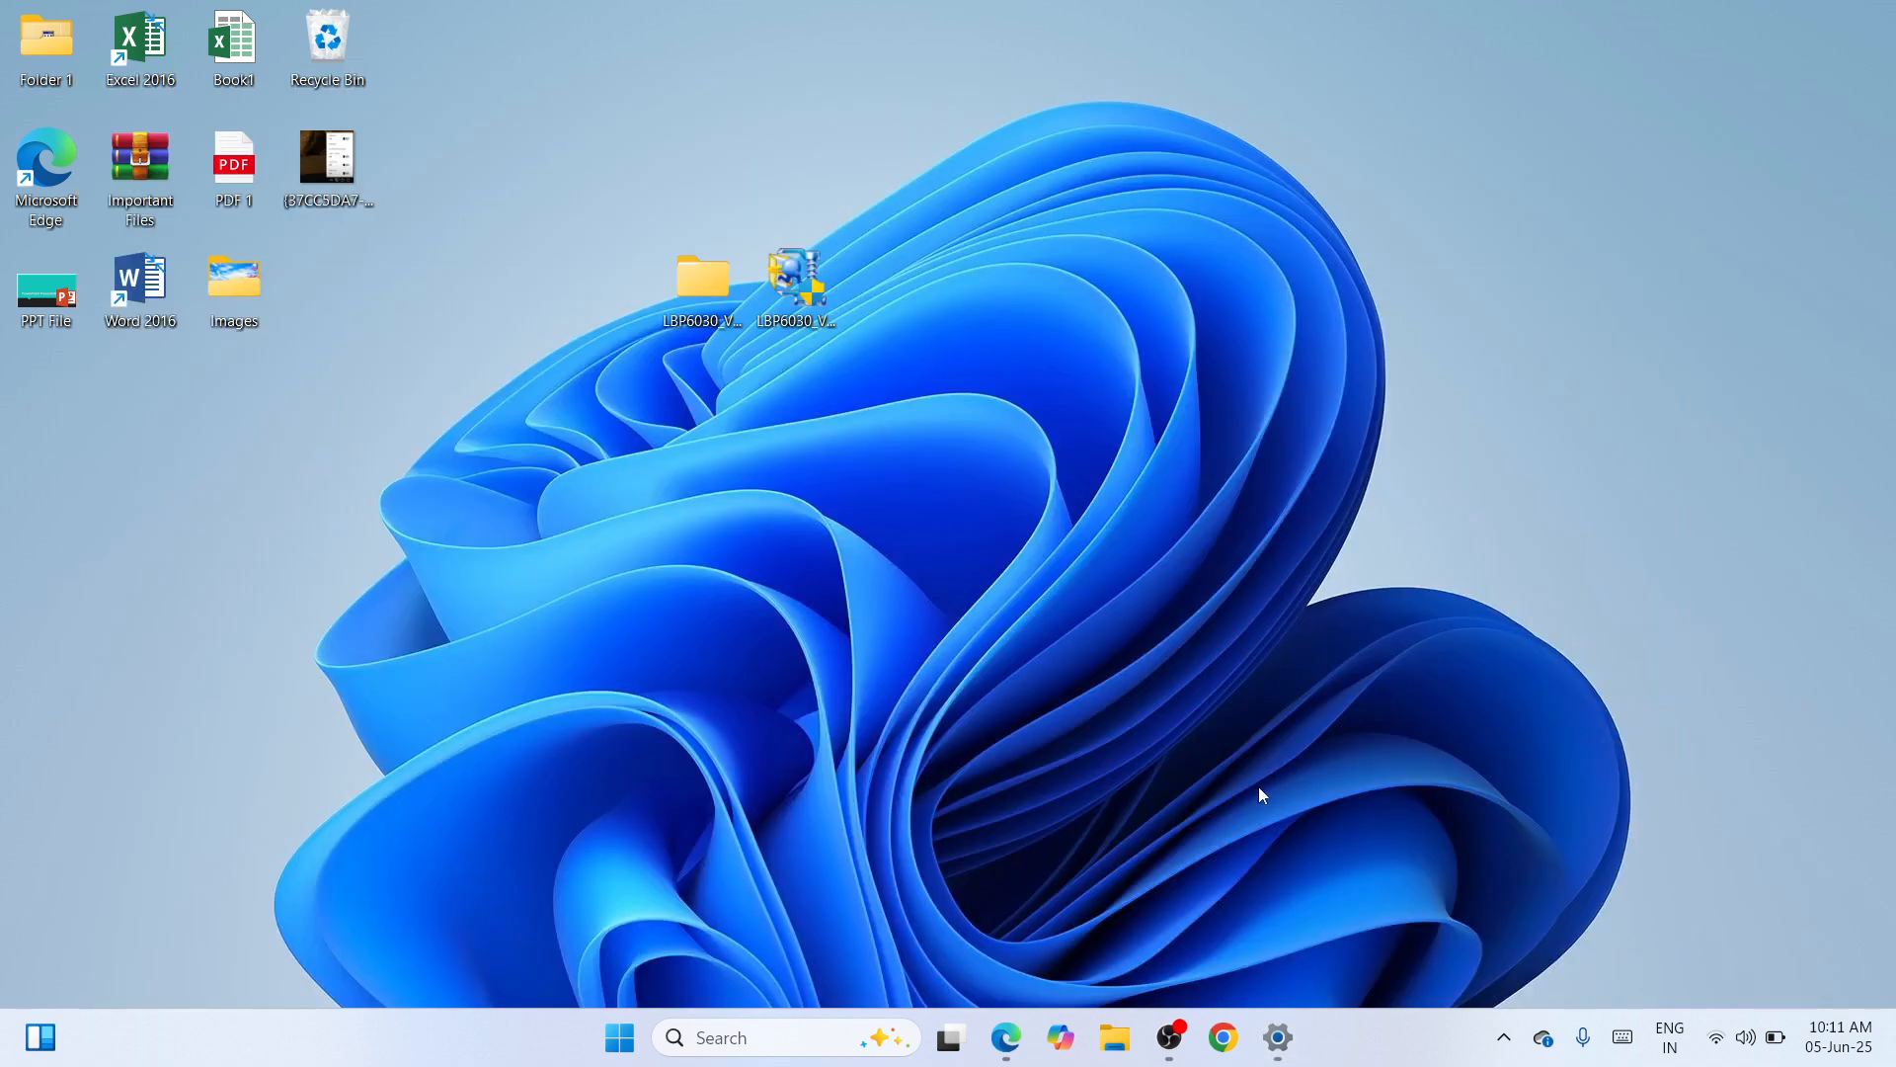
{"action": "left_click", "coordinate": [1171, 1039]}
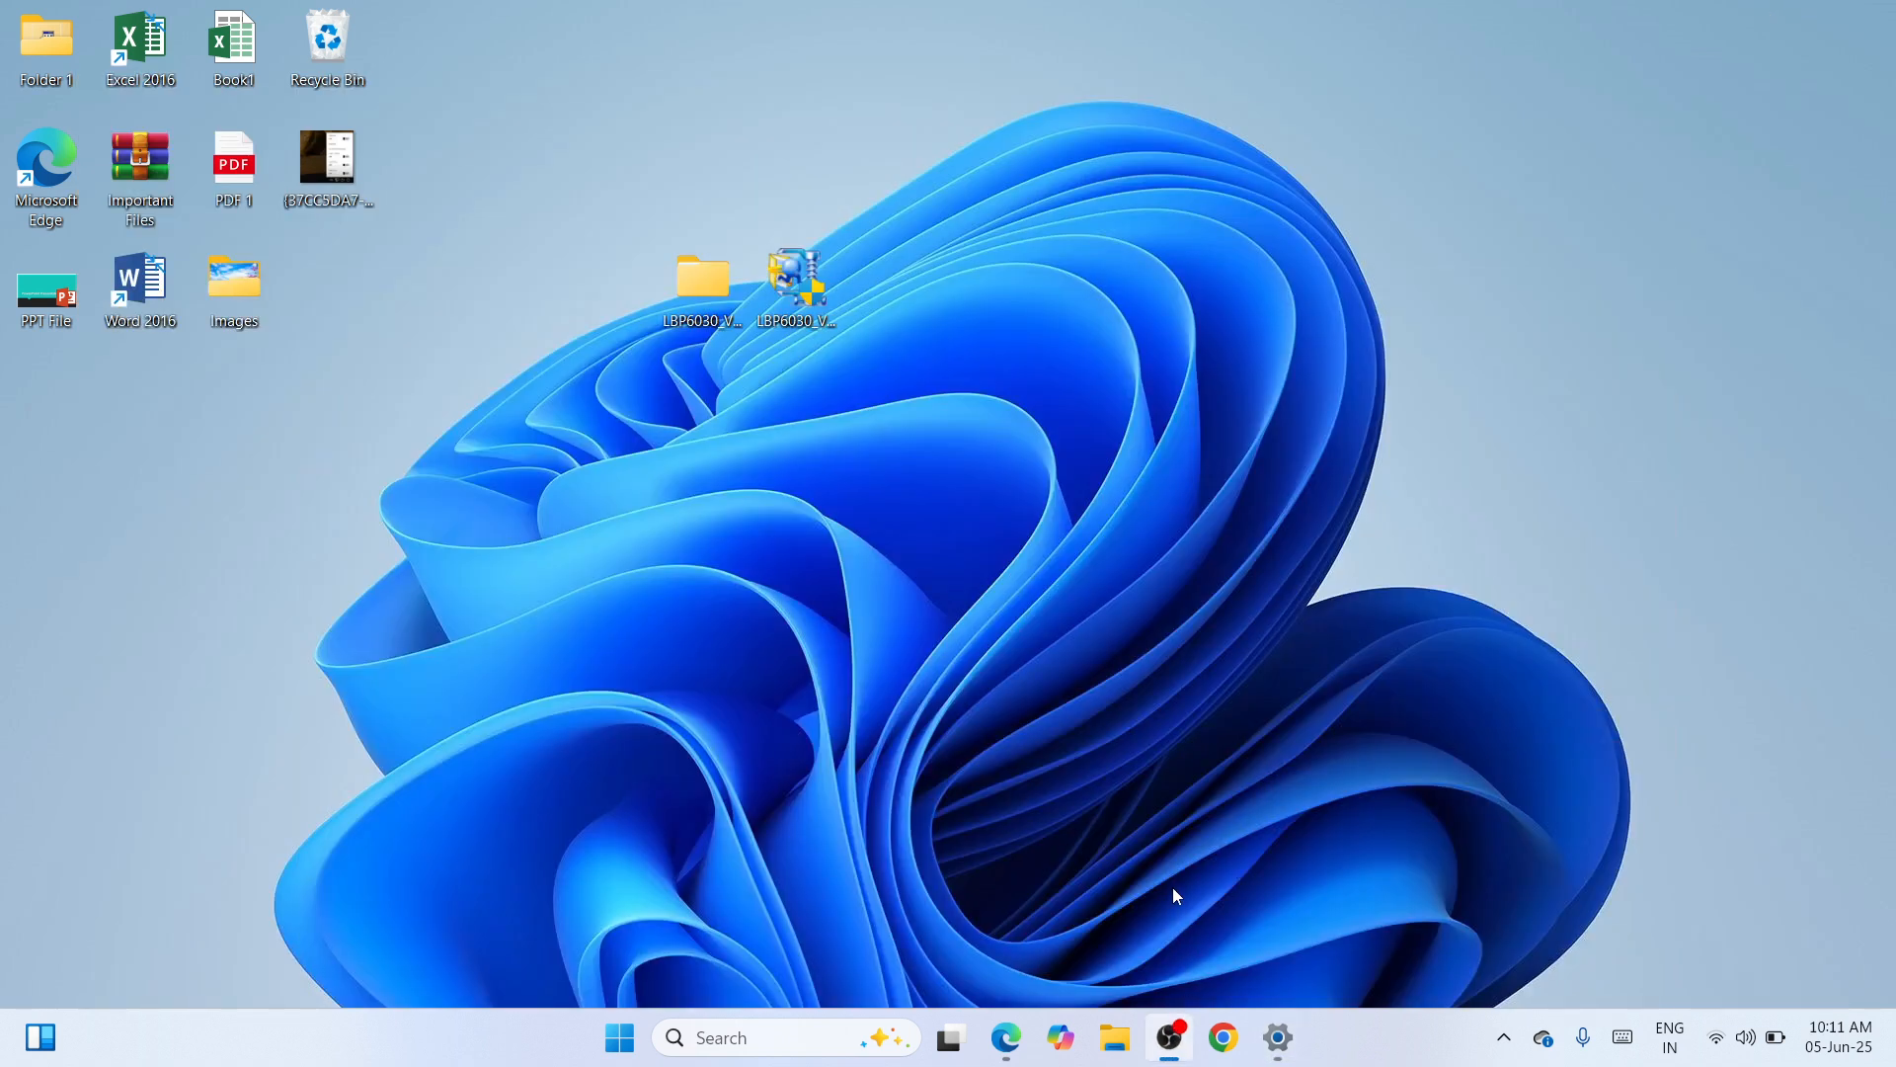